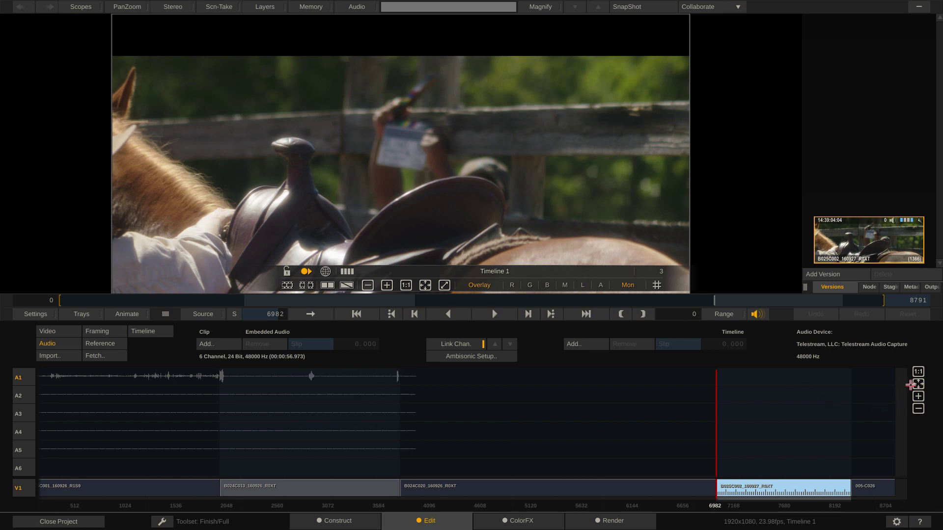
Fit the timeline, play through clip A025C001, and park on its slate at frame 75.
{"action": "left_click", "coordinate": [916, 384]}
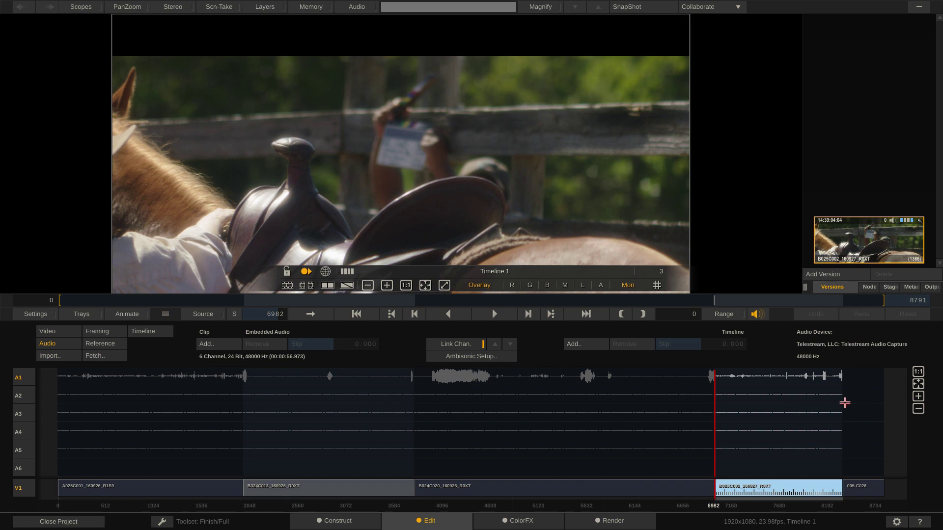
{"action": "left_click", "coordinate": [354, 517]}
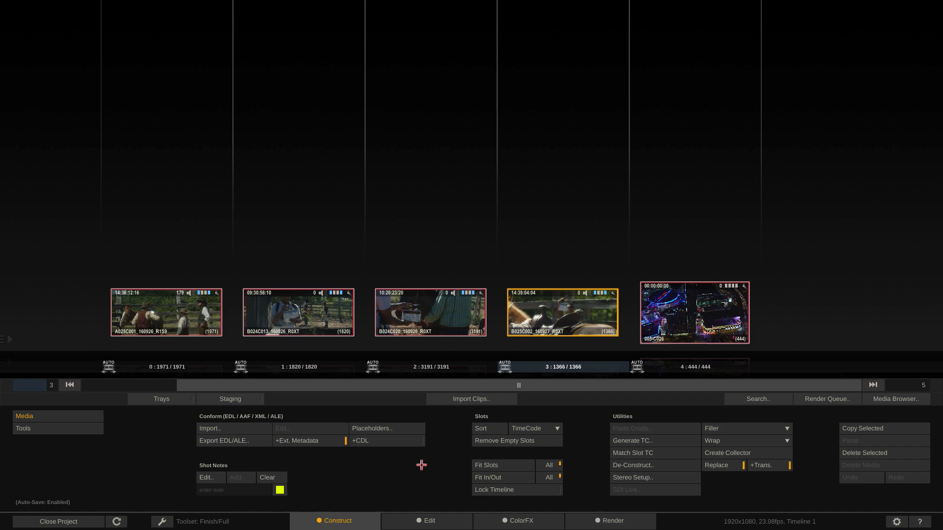
{"action": "left_click", "coordinate": [422, 521]}
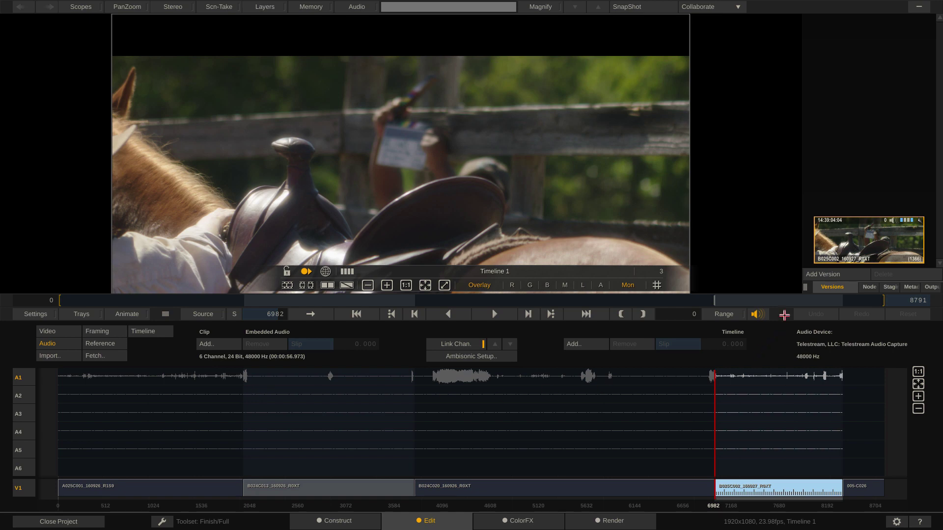
{"action": "left_click", "coordinate": [118, 388]}
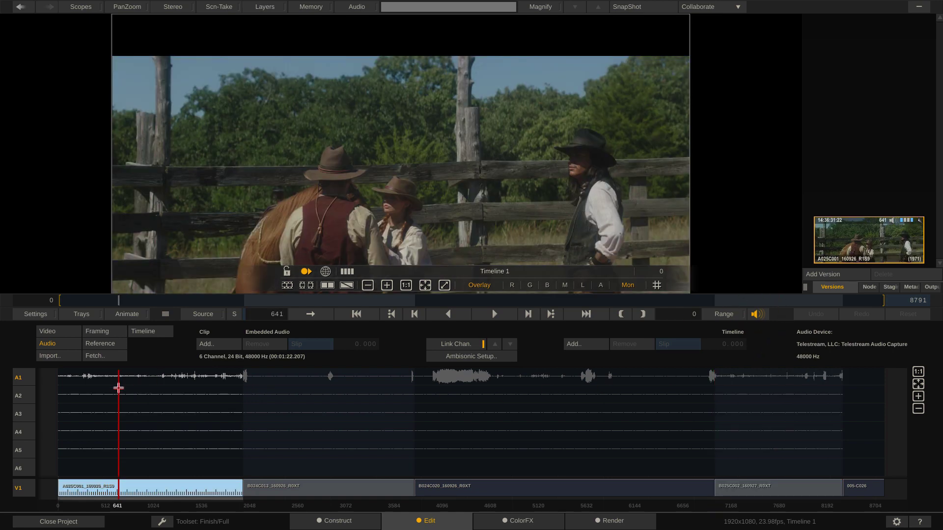
{"action": "key", "text": "space"}
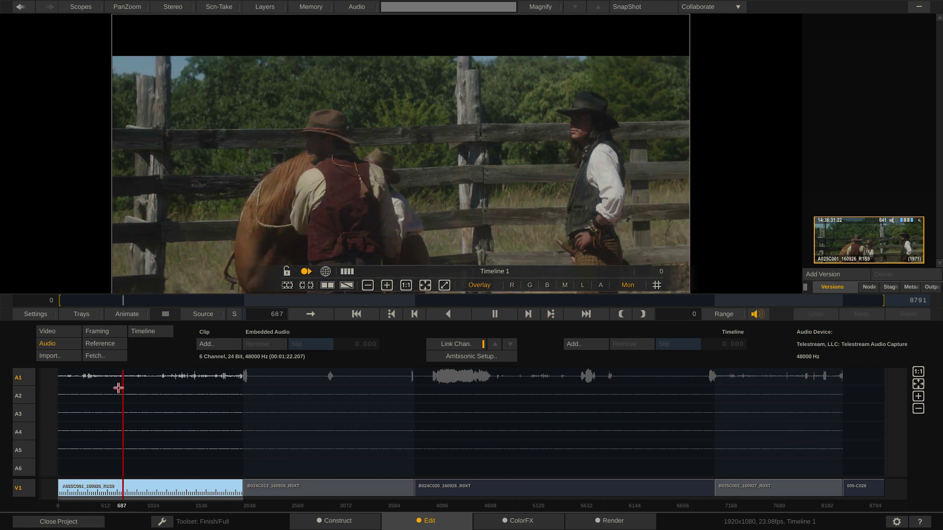
{"action": "left_click", "coordinate": [198, 378]}
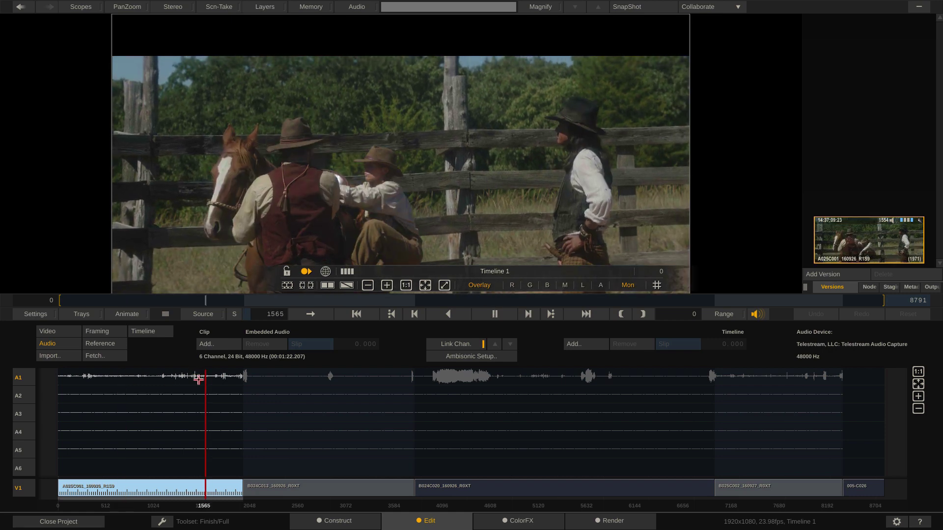
{"action": "left_click", "coordinate": [63, 383]}
{"action": "key", "text": "space"}
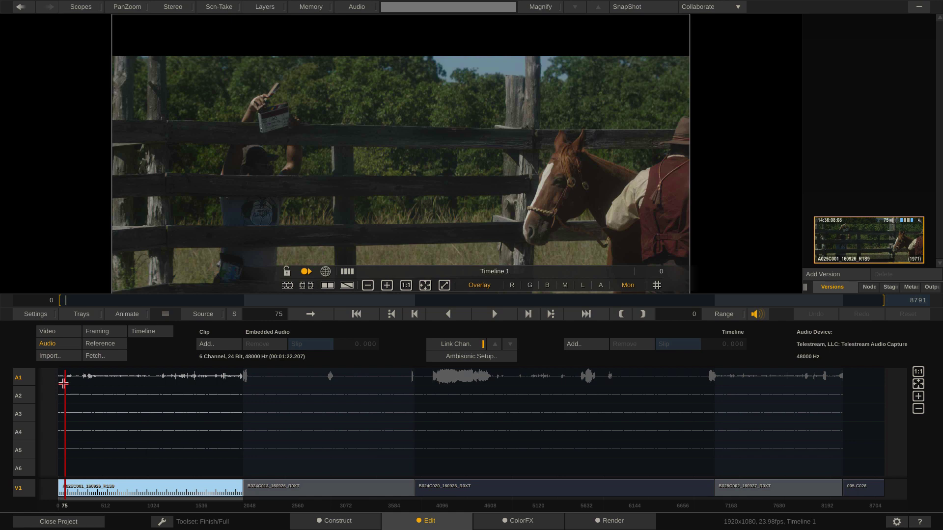
Delete the 005-C026 clip from Timeline 1 on the Construct page.
{"action": "left_click", "coordinate": [346, 520]}
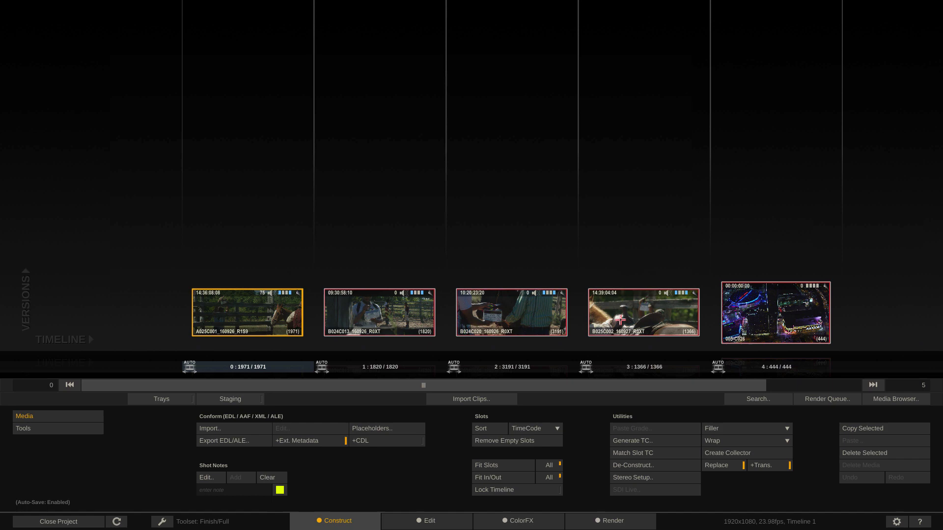
{"action": "left_click", "coordinate": [777, 305]}
{"action": "key", "text": "Delete"}
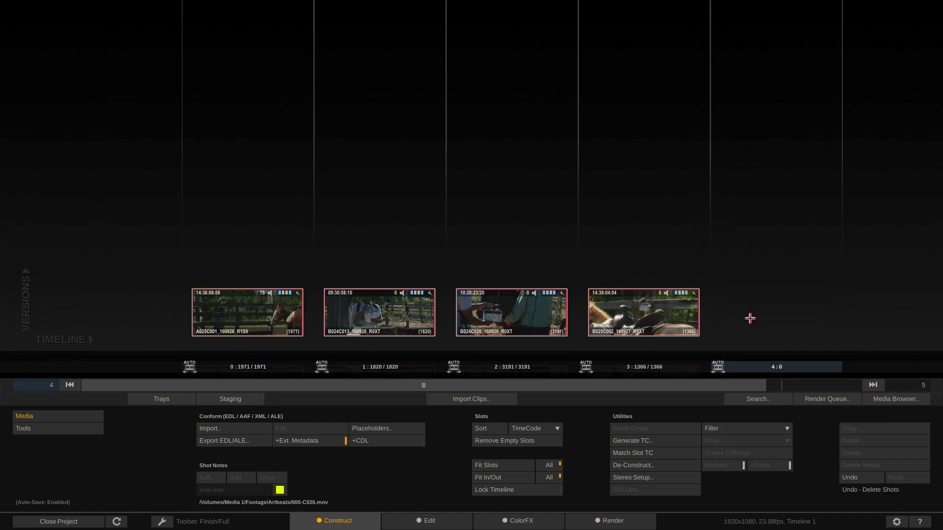
Match WAV files from LH_AudioSyncDemo/Audio to all four remaining clips and confirm.
{"action": "left_click", "coordinate": [889, 404]}
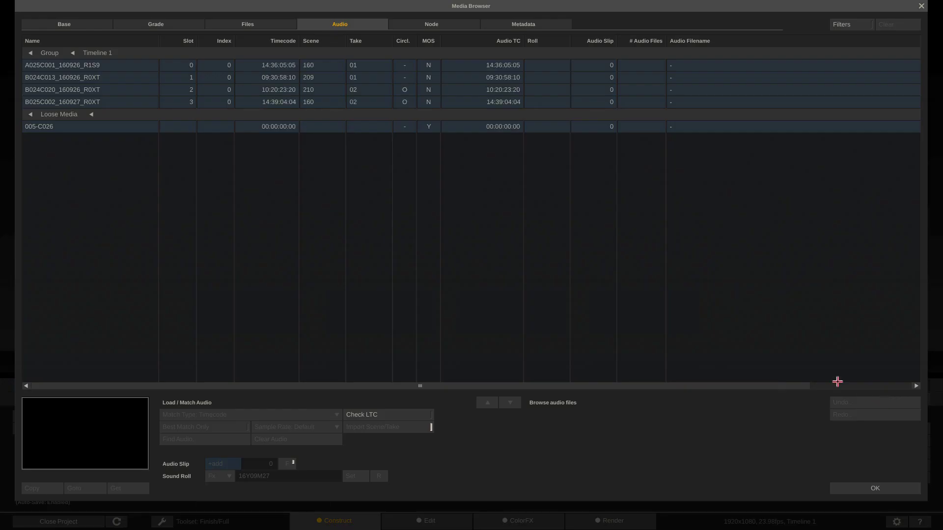
{"action": "left_click", "coordinate": [119, 102]}
{"action": "left_click", "coordinate": [123, 65], "text": "shift"}
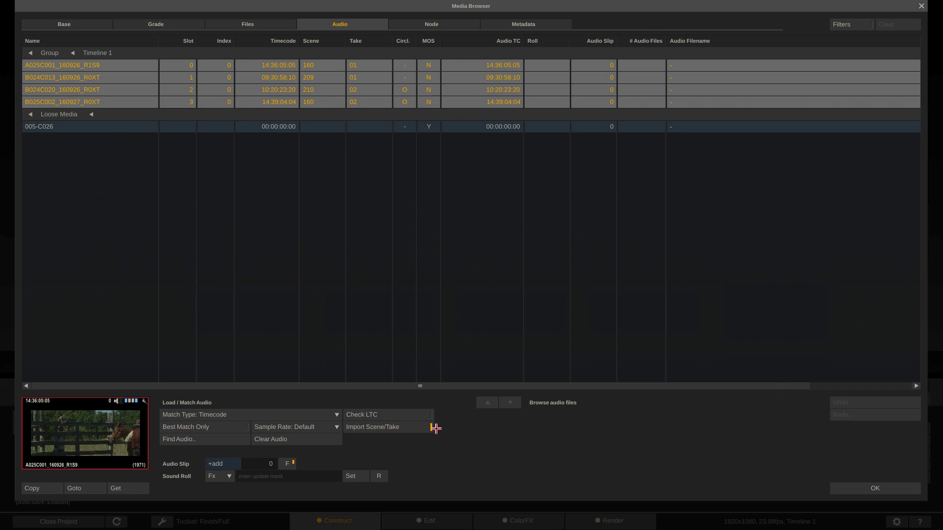
{"action": "left_click", "coordinate": [186, 438]}
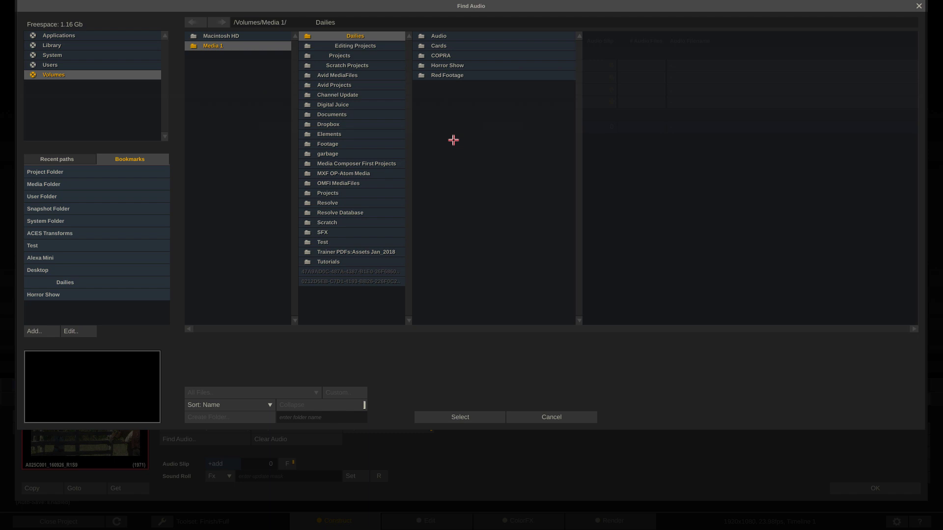
{"action": "left_click", "coordinate": [343, 144]}
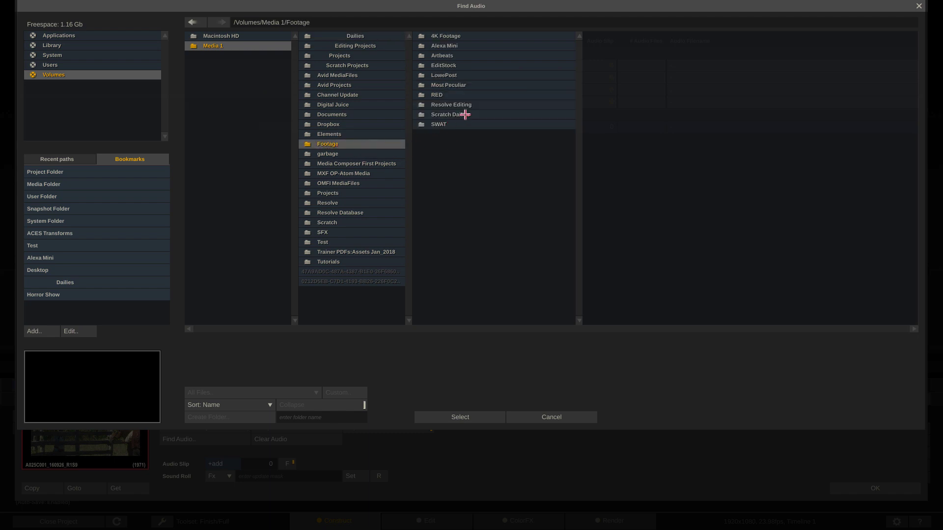
{"action": "left_click", "coordinate": [464, 114]}
{"action": "left_click", "coordinate": [577, 36]}
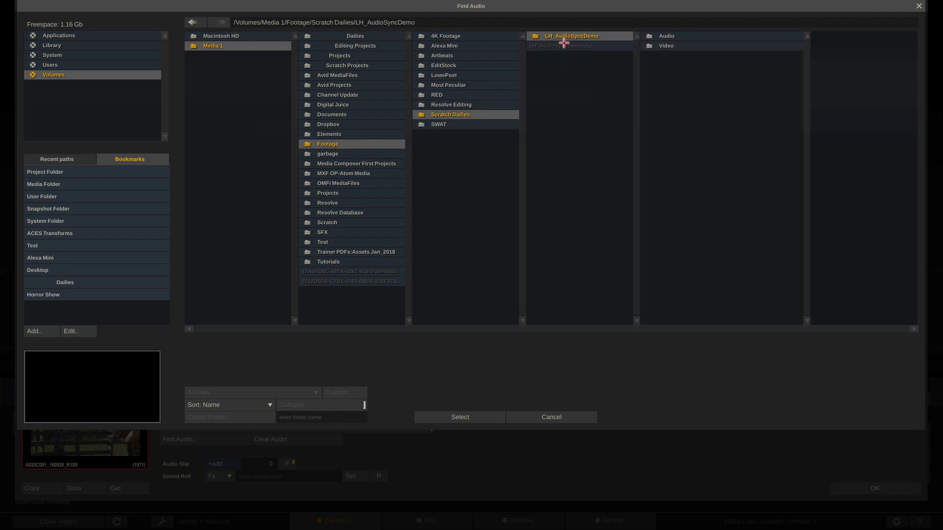
{"action": "left_click", "coordinate": [686, 34]}
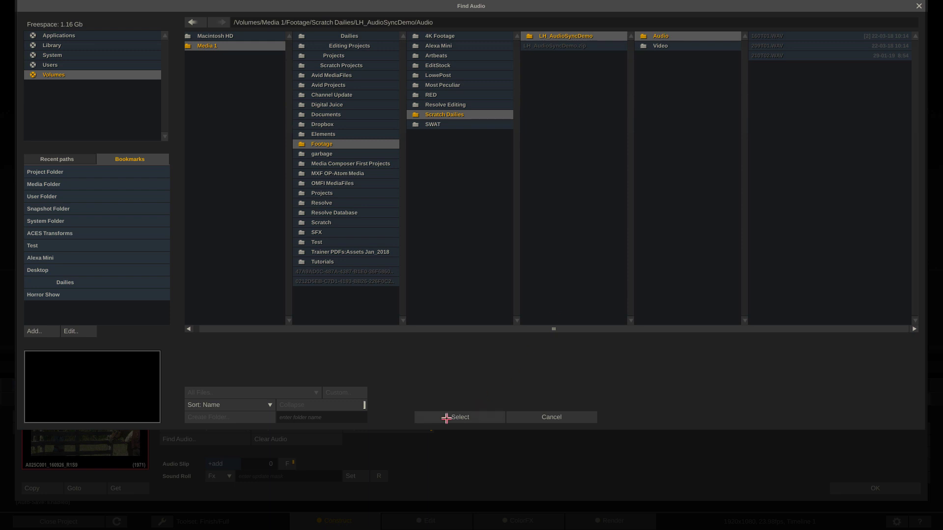
{"action": "left_click", "coordinate": [446, 418]}
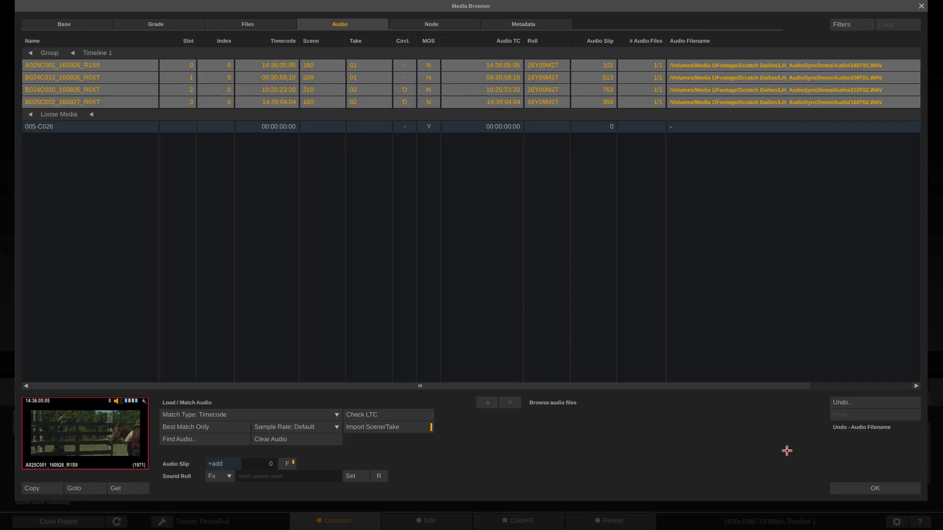
{"action": "left_click", "coordinate": [853, 487]}
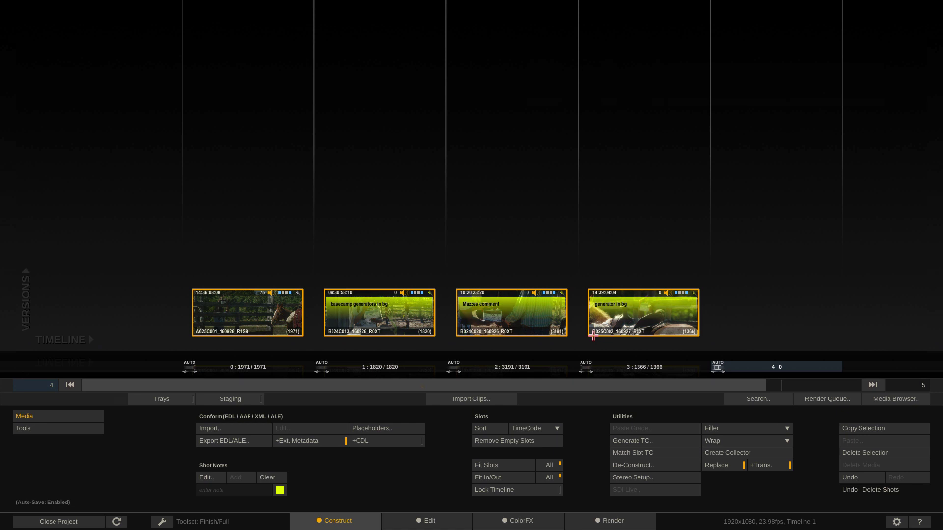
Go back to the Edit page to see the six-track WAV audio under the four clips.
{"action": "left_click", "coordinate": [427, 520]}
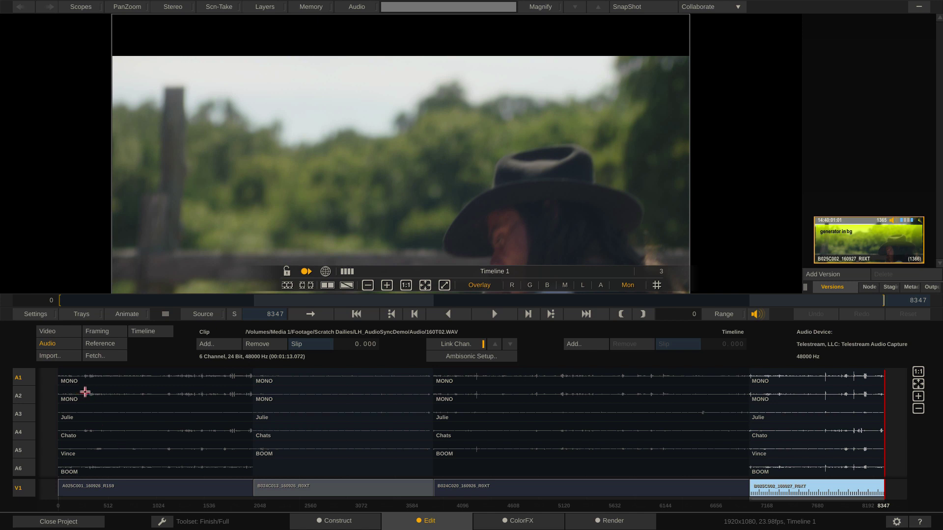
Fit the picture to the viewer and scrub back to the slate at frame 95.
{"action": "left_click", "coordinate": [425, 285]}
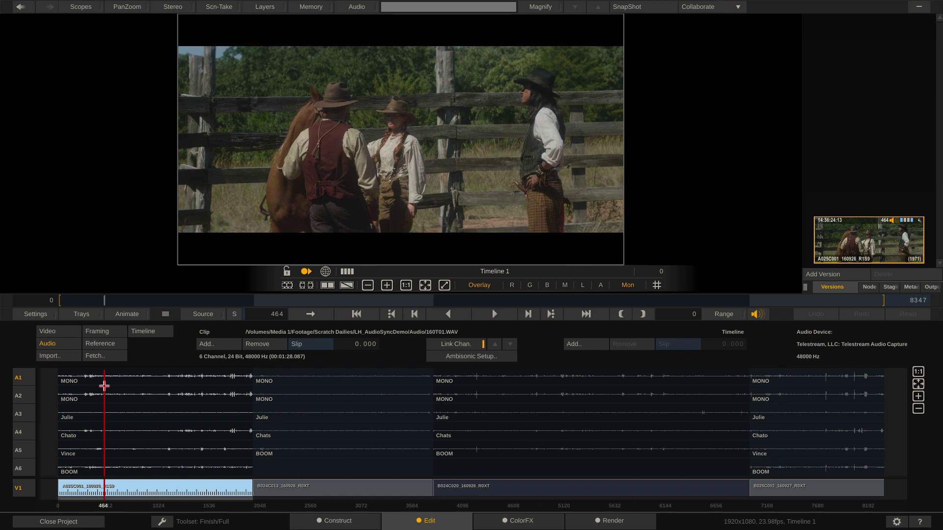
{"action": "left_click_drag", "start_coordinate": [104, 386], "coordinate": [67, 388]}
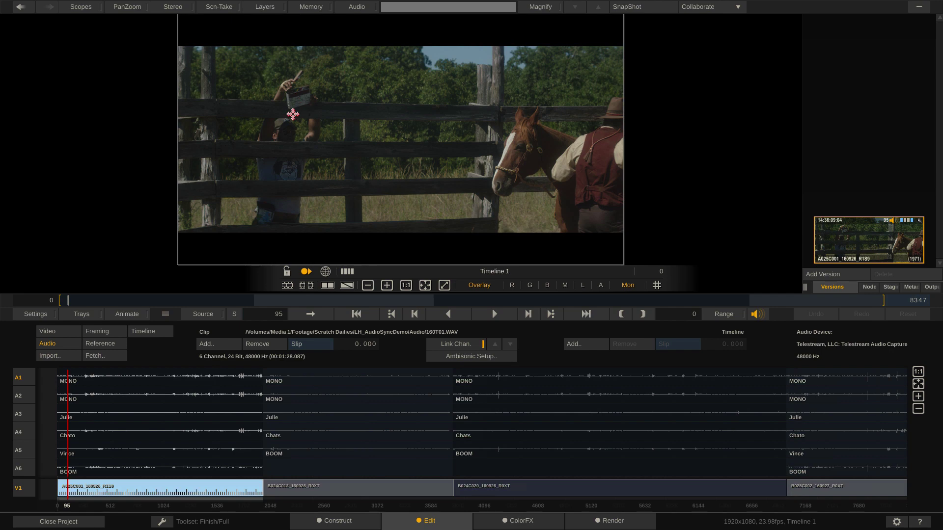
Zoom the viewer in on the slate and pan it into frame to watch the clapper.
{"action": "scroll", "coordinate": [294, 113], "scroll_direction": "up", "scroll_amount": 5}
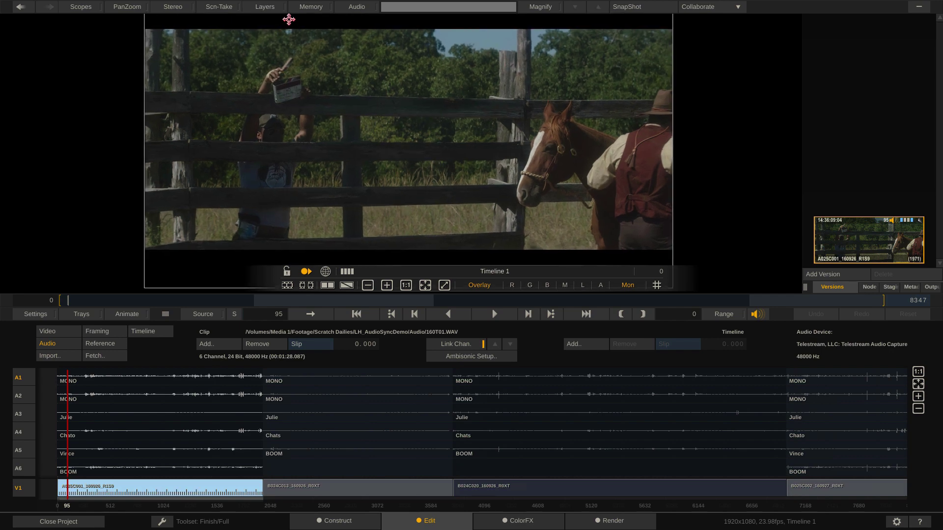
{"action": "scroll", "coordinate": [265, 138], "scroll_direction": "up", "scroll_amount": 5}
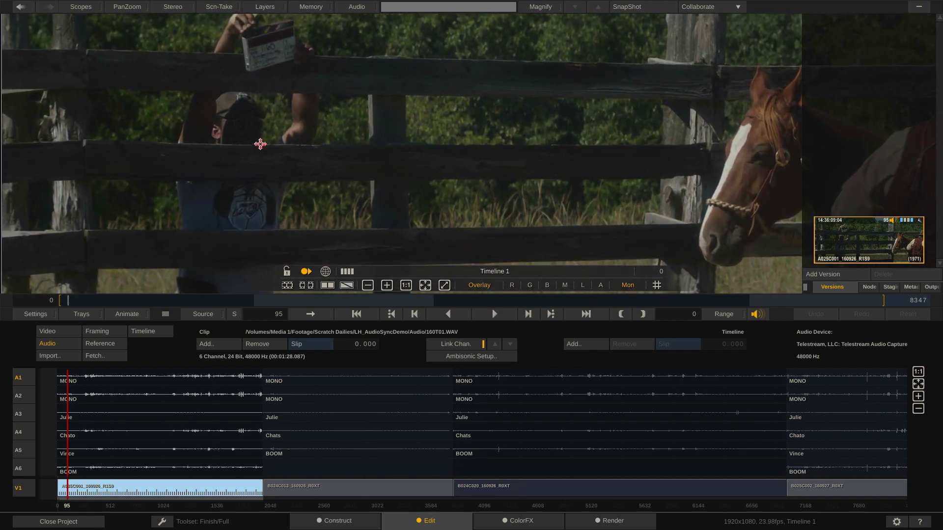
{"action": "left_click_drag", "start_coordinate": [264, 90], "coordinate": [261, 172]}
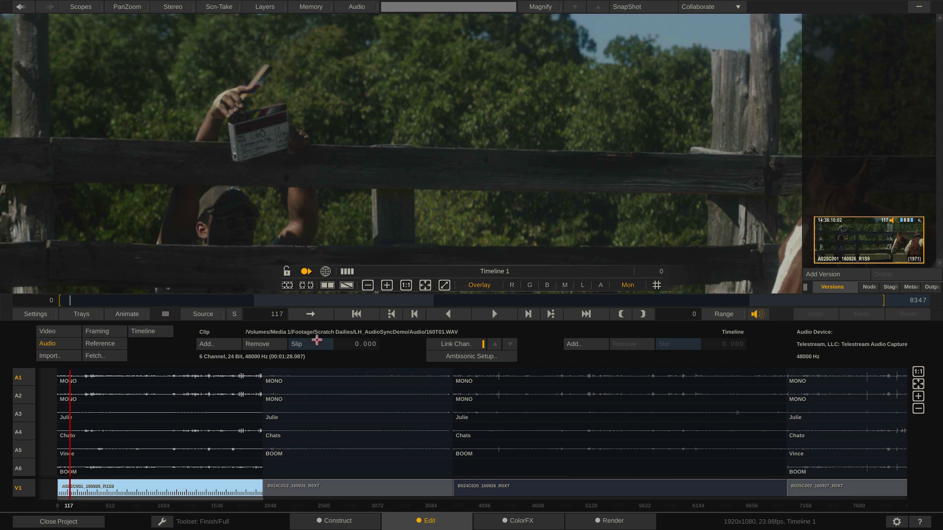
Slip the first clip's audio toward the clap, then play from the start to the slate.
{"action": "left_click_drag", "start_coordinate": [346, 342], "coordinate": [368, 343]}
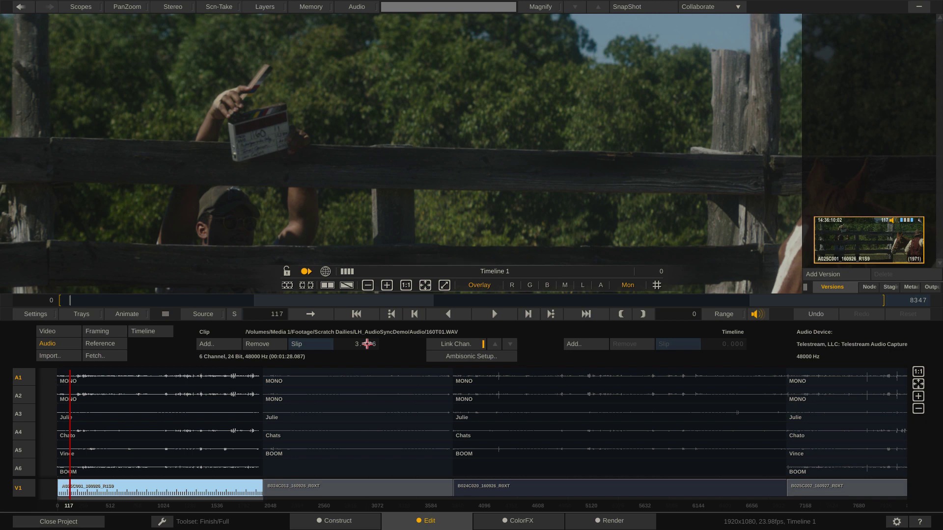
{"action": "left_click", "coordinate": [58, 387]}
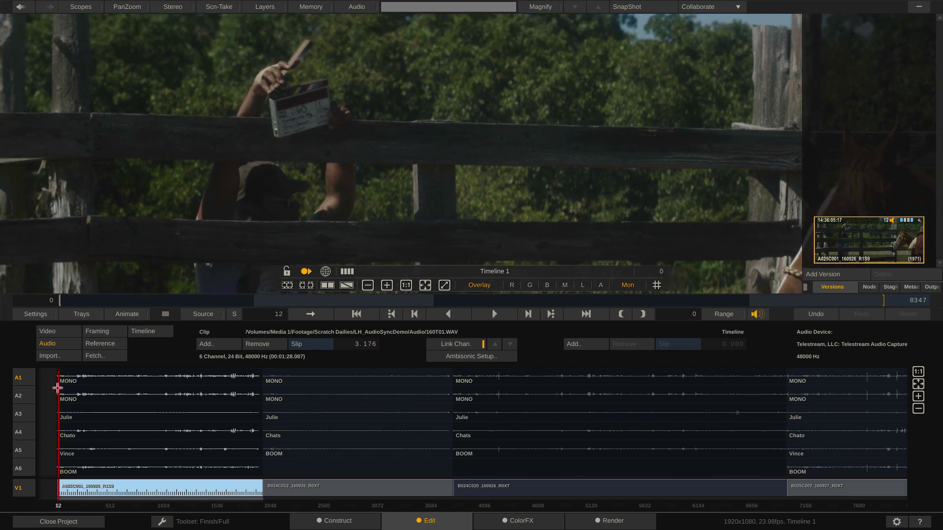
{"action": "key", "text": "space"}
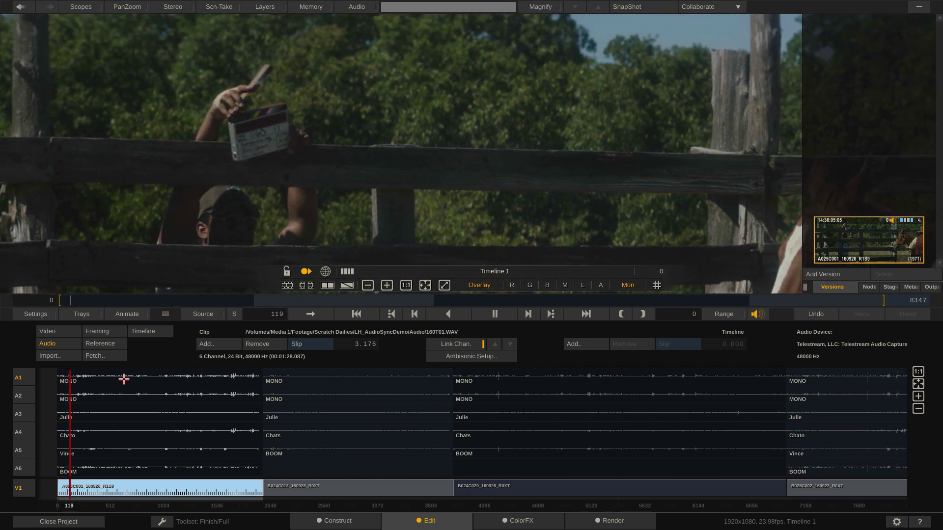
{"action": "key", "text": "space"}
Reset the first clip's audio Slip value from 3.176 to 0.
{"action": "left_click", "coordinate": [360, 344]}
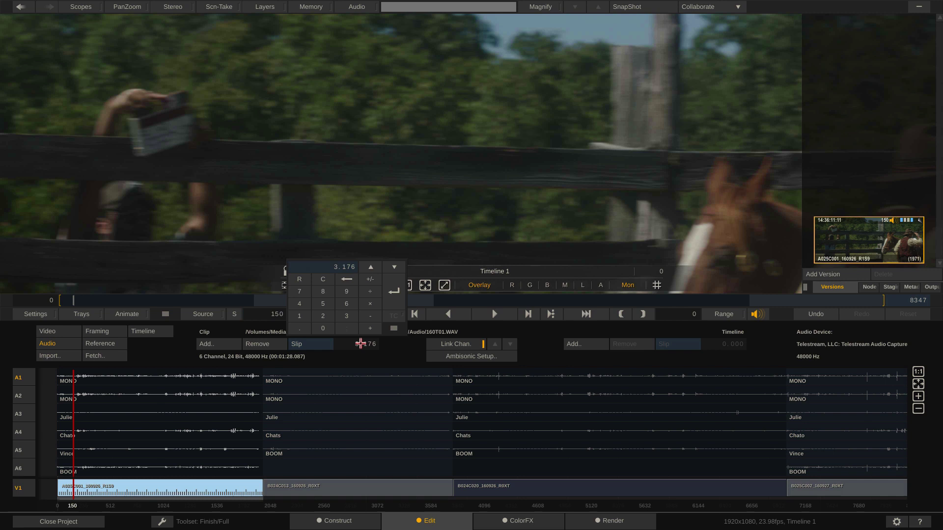
{"action": "type", "text": "0"}
{"action": "key", "text": "Return"}
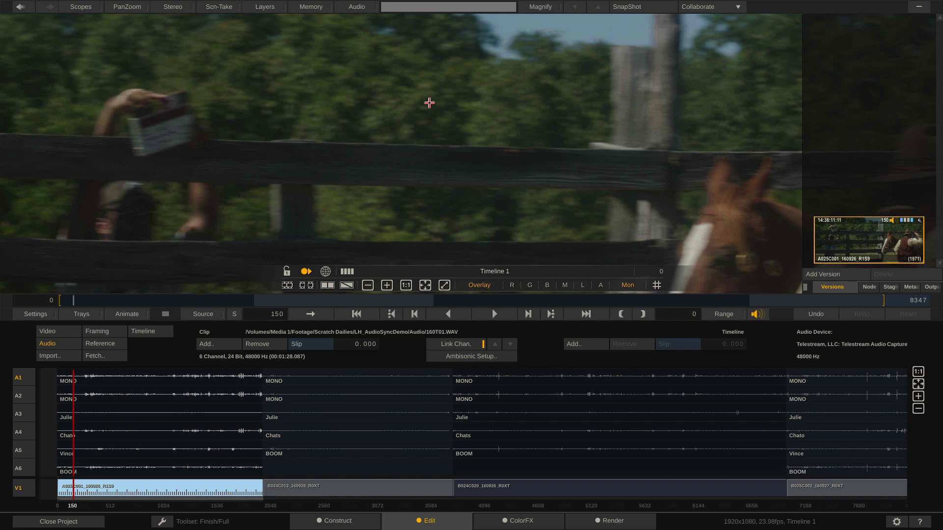
Enable audio Scrub and show the 16-channel Mixer meters in the Audio panel during playback.
{"action": "left_click", "coordinate": [361, 8]}
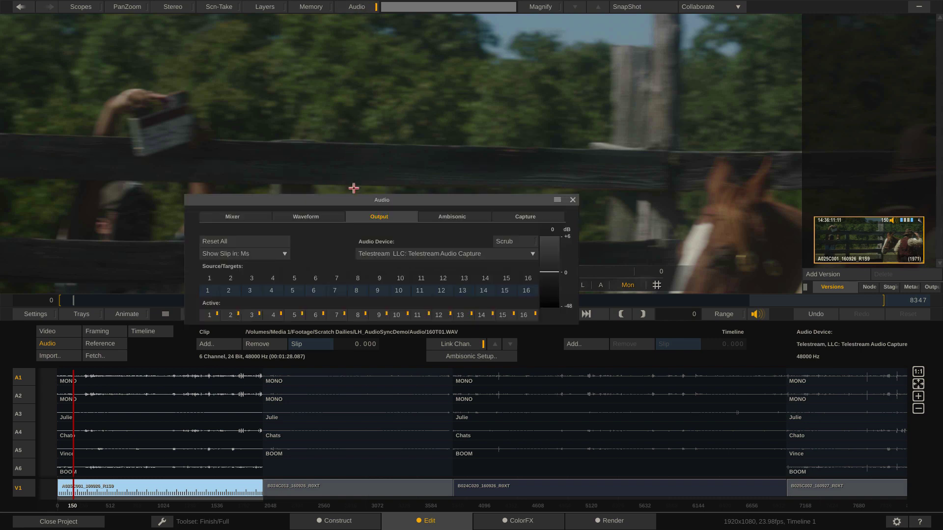
{"action": "left_click_drag", "start_coordinate": [354, 200], "coordinate": [534, 72]}
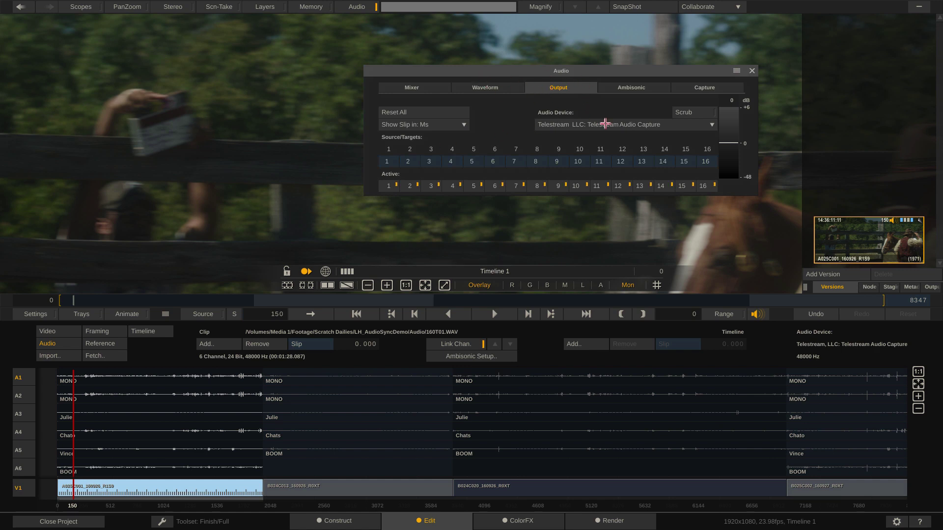
{"action": "left_click", "coordinate": [690, 112]}
{"action": "left_click", "coordinate": [430, 89]}
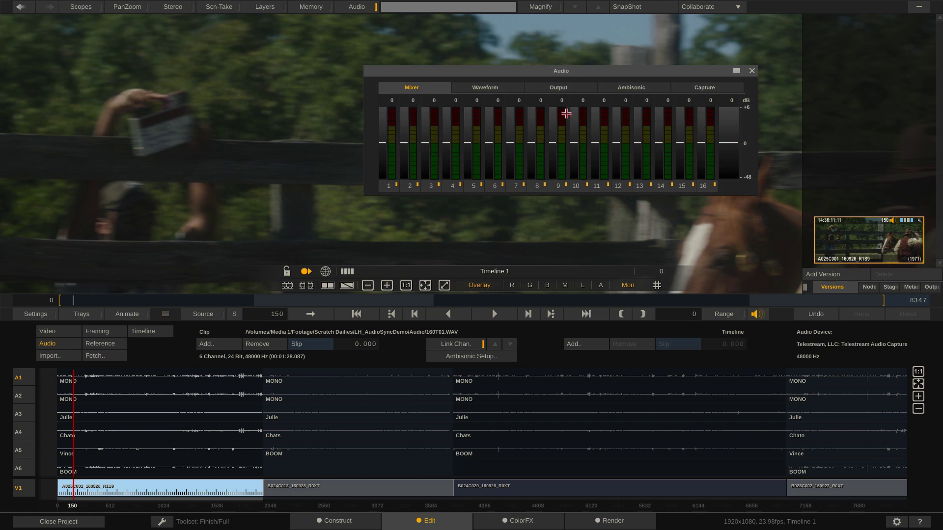
{"action": "key", "text": "space"}
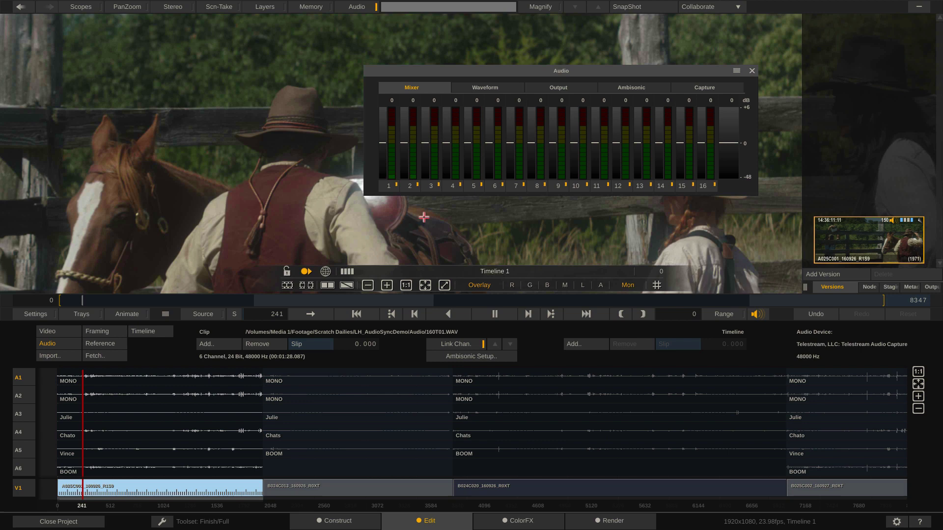
{"action": "left_click", "coordinate": [236, 382]}
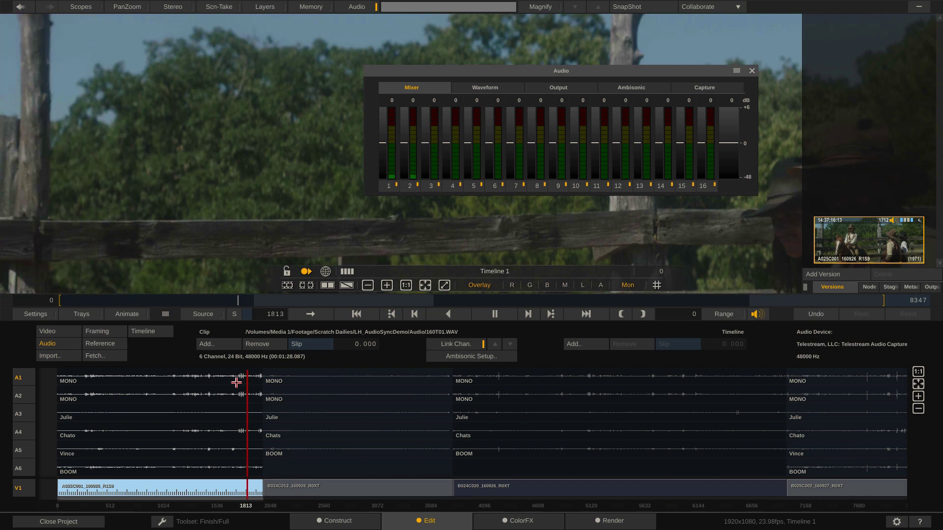
Stop playback, show the Waveform display, and scrub back to the first clip's start.
{"action": "key", "text": "space"}
{"action": "left_click", "coordinate": [487, 87]}
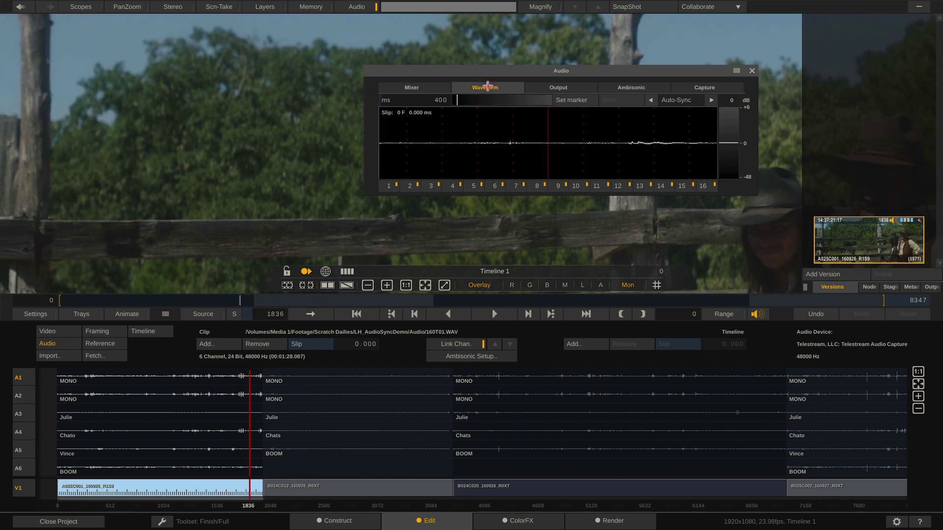
{"action": "left_click", "coordinate": [240, 379]}
{"action": "left_click_drag", "start_coordinate": [231, 380], "coordinate": [71, 371]}
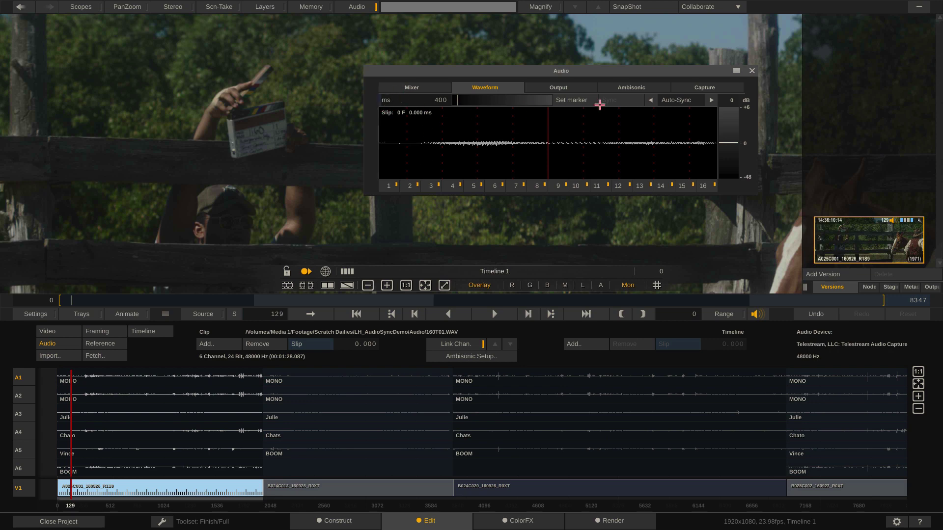
Keep the slip shown in milliseconds on the Output tab, then return to the Waveform display.
{"action": "left_click", "coordinate": [577, 88]}
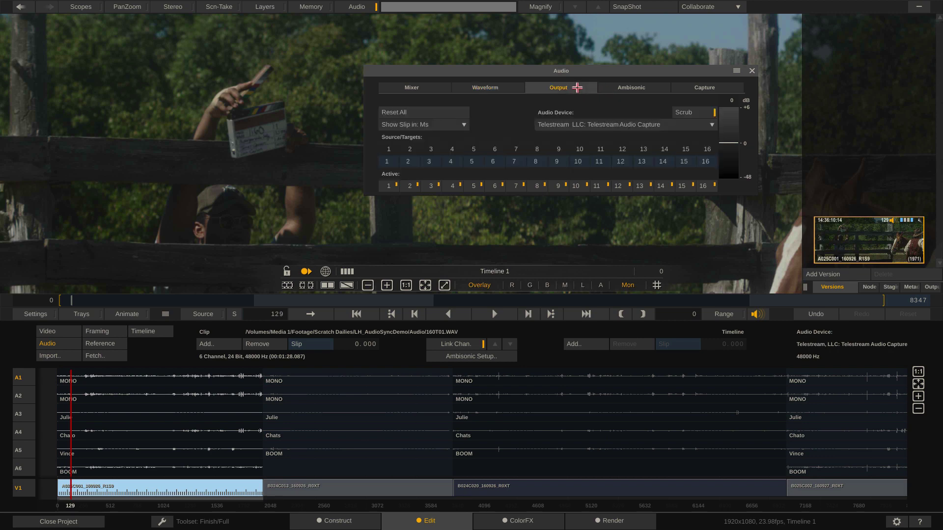
{"action": "left_click", "coordinate": [419, 126]}
{"action": "left_click", "coordinate": [499, 117]}
{"action": "left_click", "coordinate": [467, 88]}
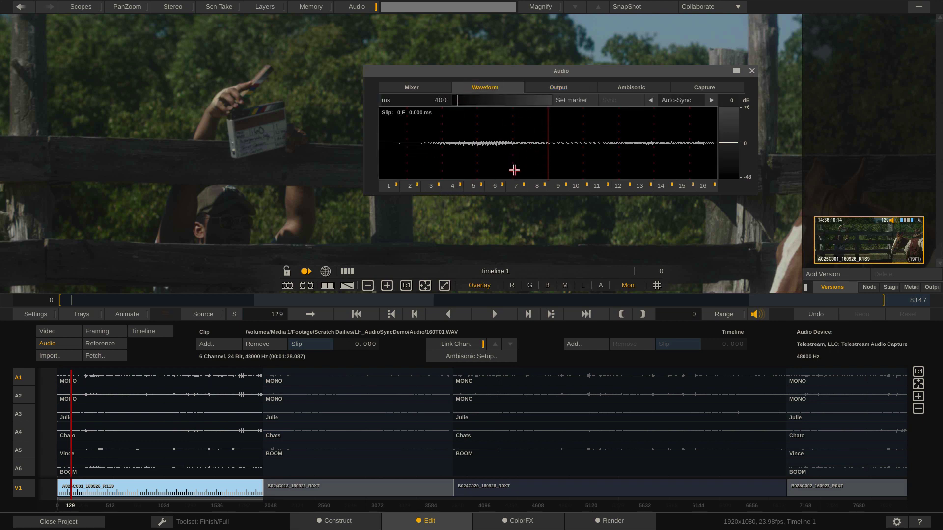
Step around frames 132–143 and settle the playhead on the clap at frame 133.
{"action": "key", "text": "space"}
{"action": "key", "text": "space"}
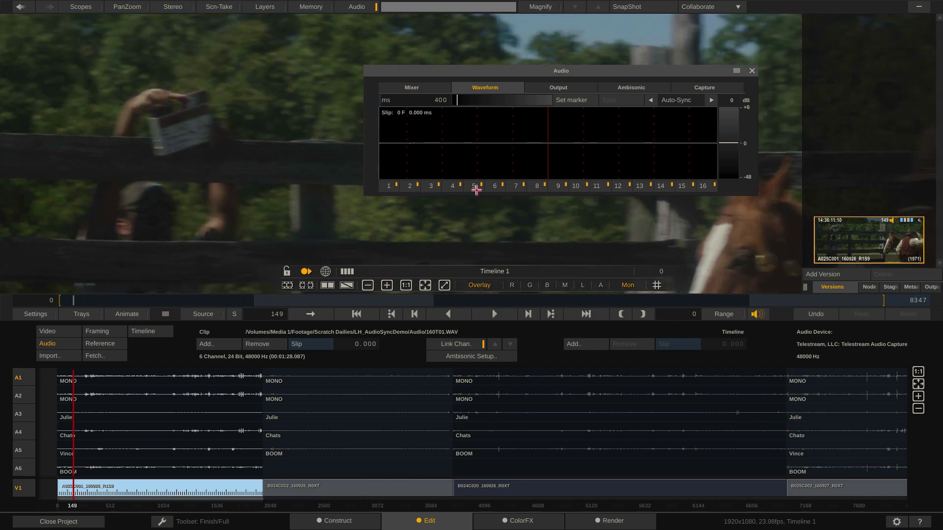
{"action": "left_click", "coordinate": [73, 390]}
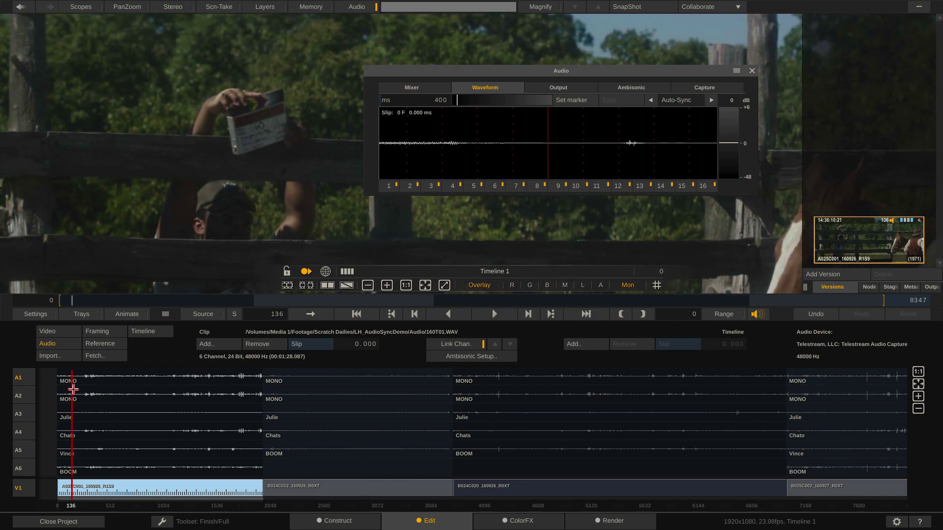
{"action": "left_click", "coordinate": [73, 389]}
{"action": "left_click", "coordinate": [73, 390]}
{"action": "left_click", "coordinate": [74, 389]}
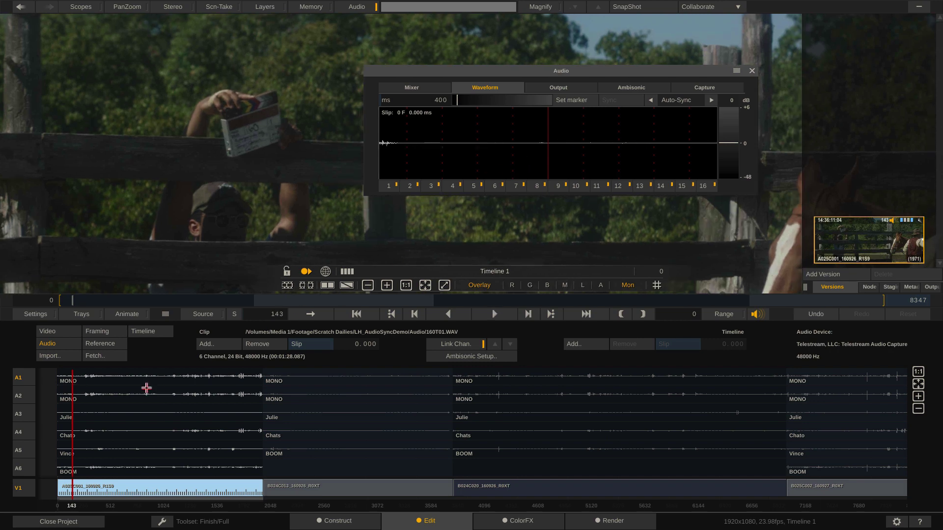
{"action": "left_click", "coordinate": [74, 390]}
{"action": "left_click", "coordinate": [72, 391]}
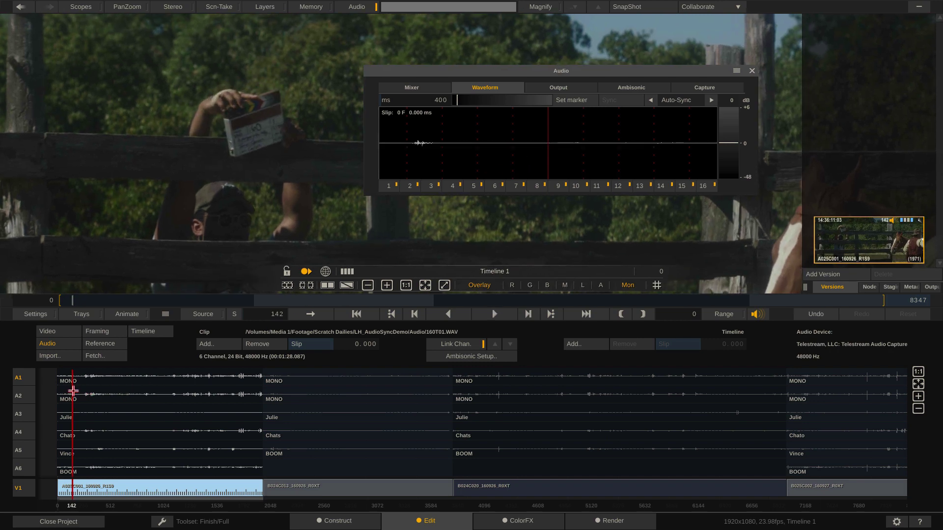
{"action": "left_click", "coordinate": [73, 390]}
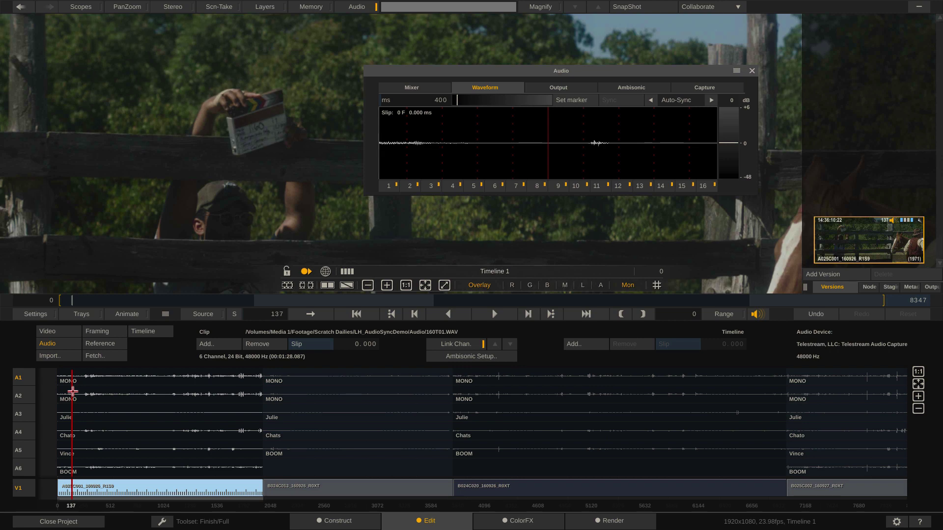
{"action": "left_click", "coordinate": [72, 392]}
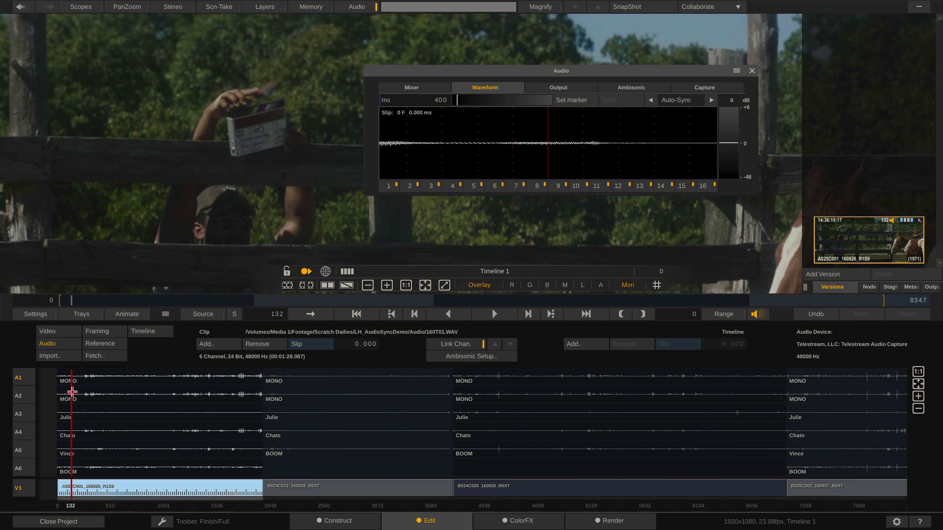
{"action": "key", "text": "Right"}
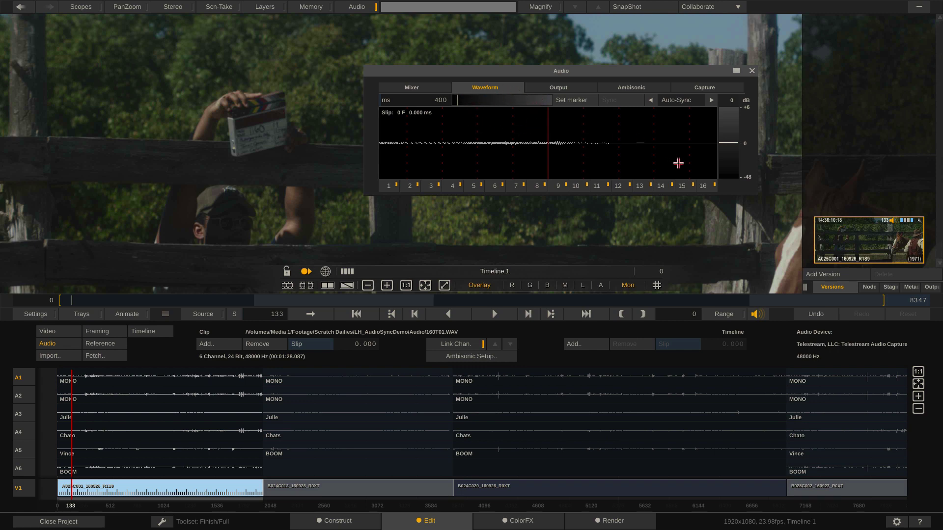
Slip the first clip's audio 5 frames (219.561 ms) to meet the clap, after undoing a 34 ms try.
{"action": "left_click_drag", "start_coordinate": [678, 163], "coordinate": [649, 164]}
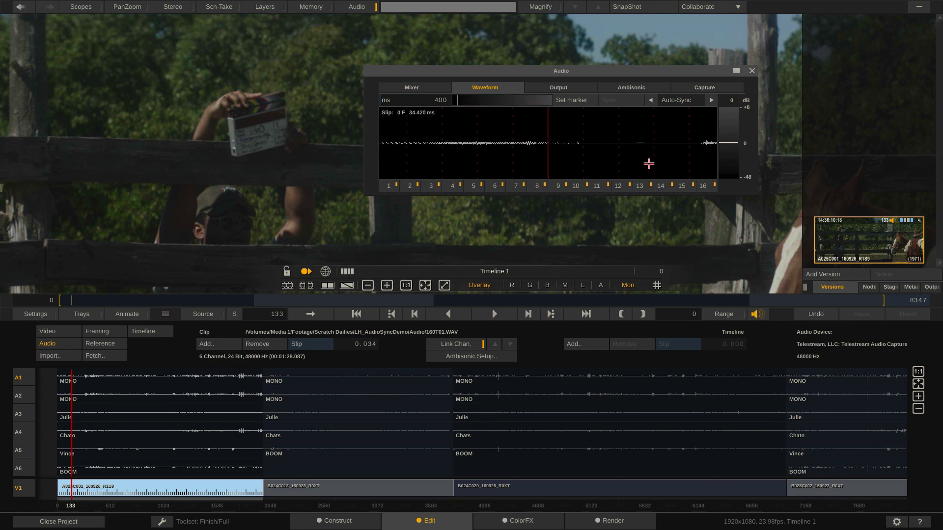
{"action": "key", "text": "ctrl+z"}
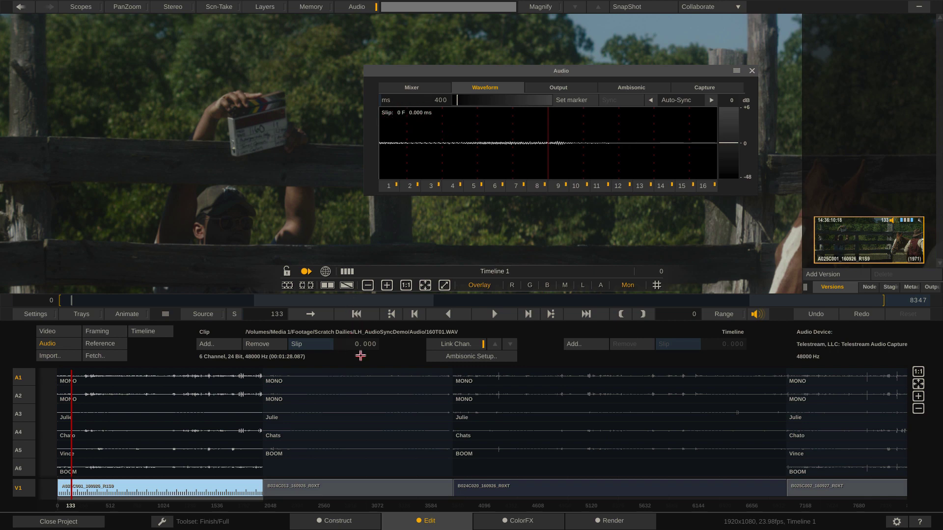
{"action": "left_click_drag", "start_coordinate": [654, 157], "coordinate": [475, 155]}
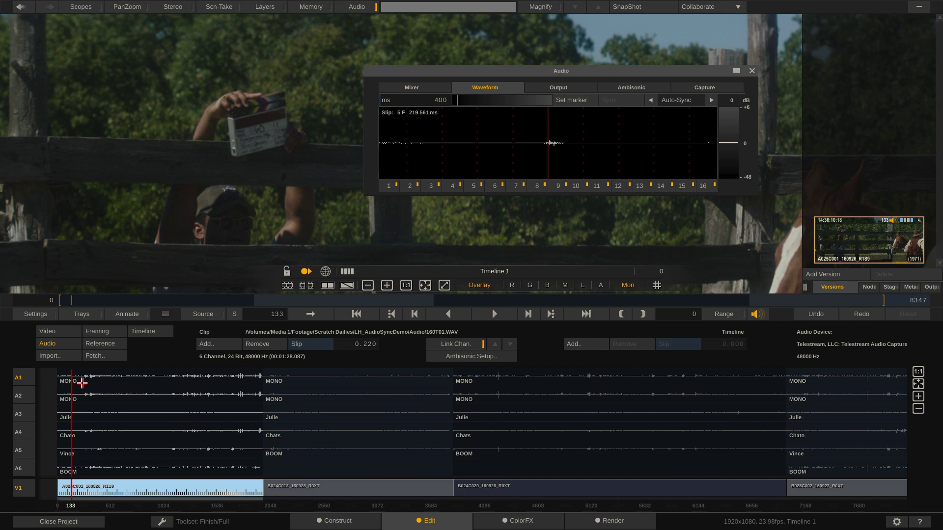
{"action": "left_click_drag", "start_coordinate": [71, 388], "coordinate": [68, 386]}
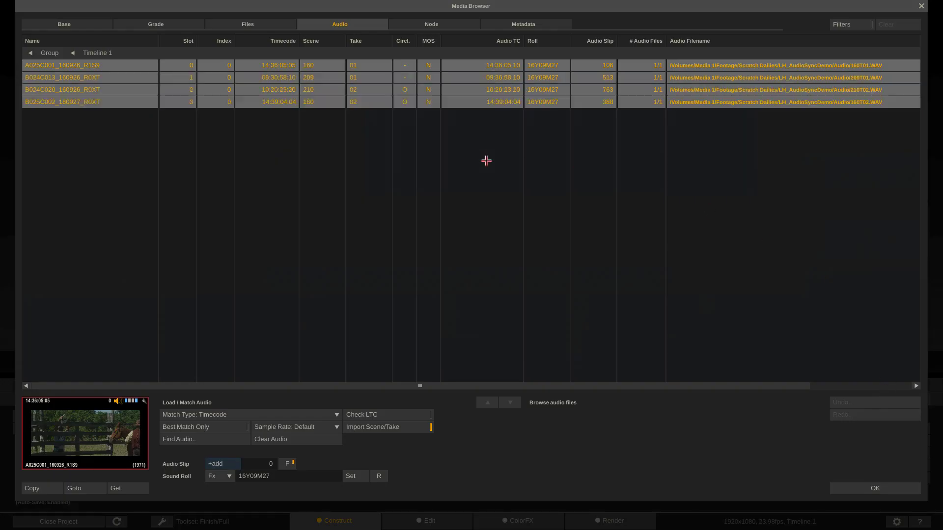
Use Clear Audio on Timeline 1's four clips and close the Media Browser with OK.
{"action": "left_click", "coordinate": [260, 439]}
{"action": "left_click", "coordinate": [849, 488]}
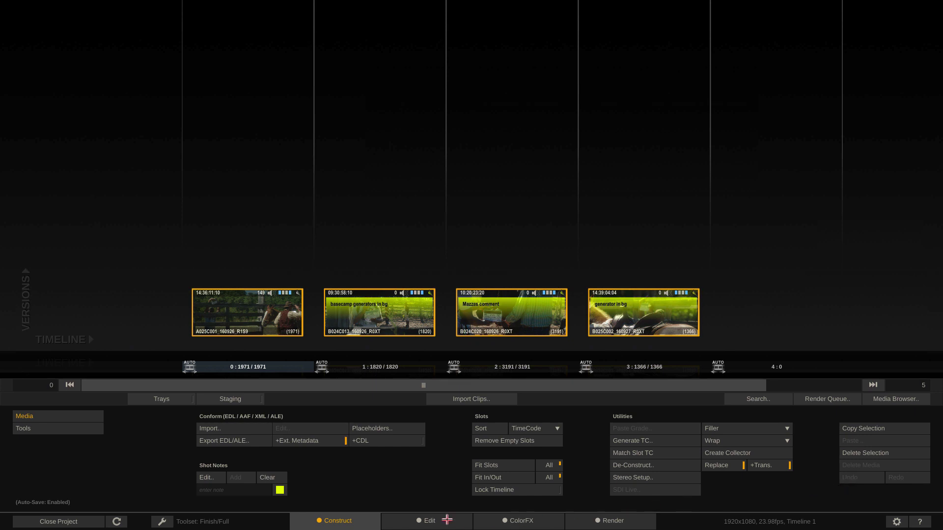
{"action": "left_click", "coordinate": [447, 520]}
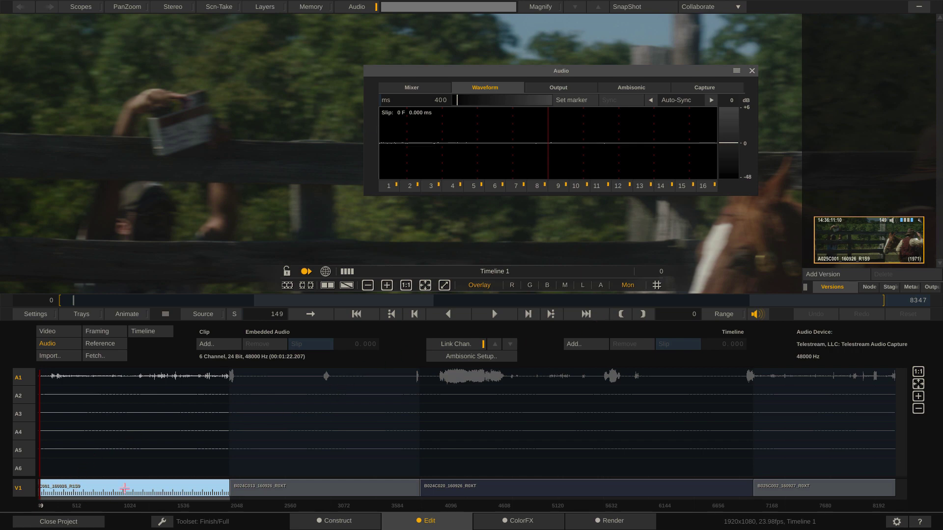
Add A025C001_160926_R1S9.wav from the Wild Audio recent path to the first clip as 6-channel audio.
{"action": "left_click", "coordinate": [213, 343]}
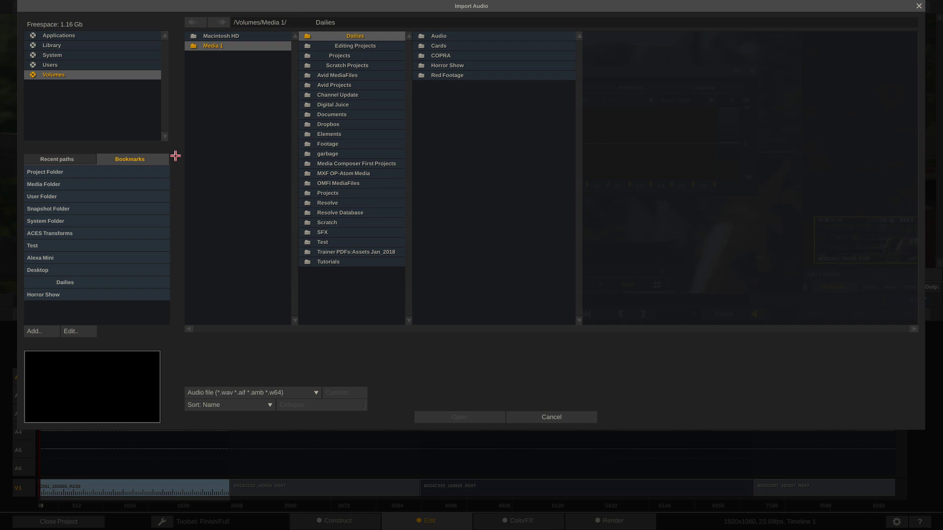
{"action": "left_click", "coordinate": [58, 158]}
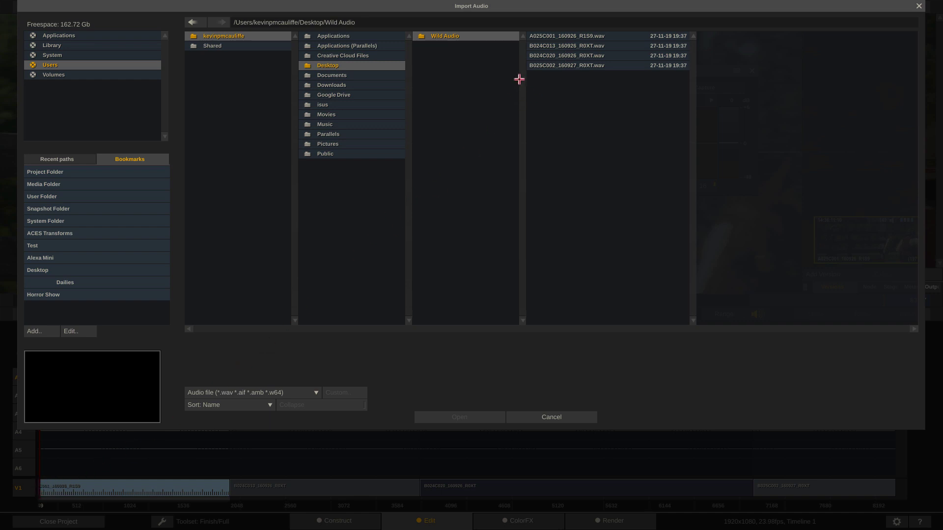
{"action": "left_click", "coordinate": [561, 37]}
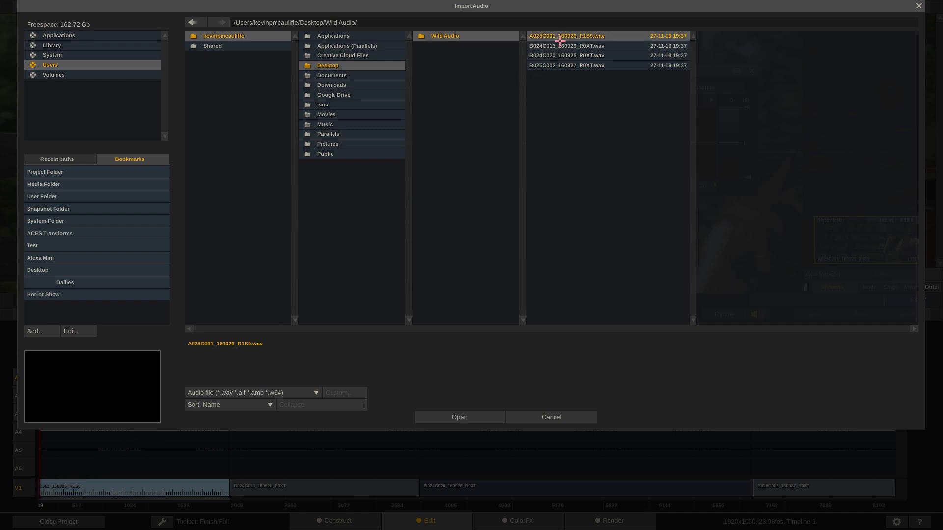
{"action": "left_click", "coordinate": [450, 417]}
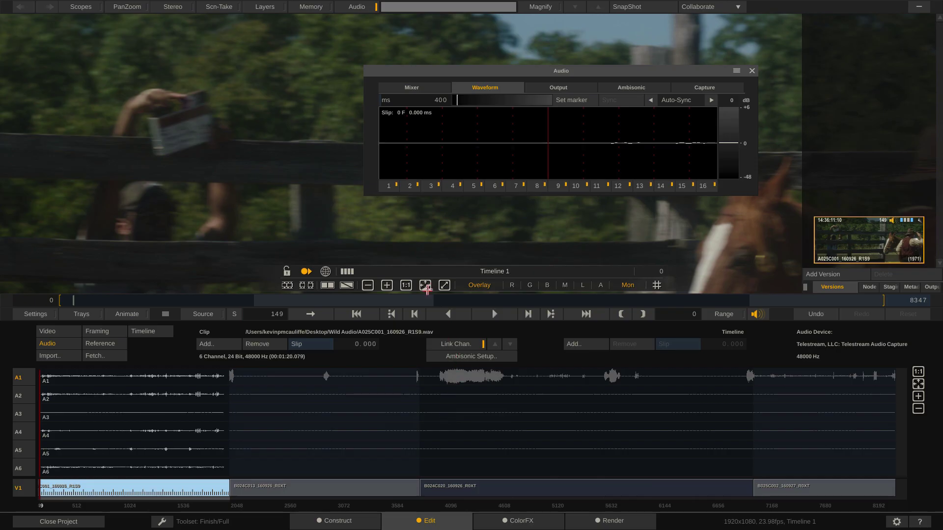
Play the first clip from its start with the new wild audio to hear where the clap falls.
{"action": "key", "text": "space"}
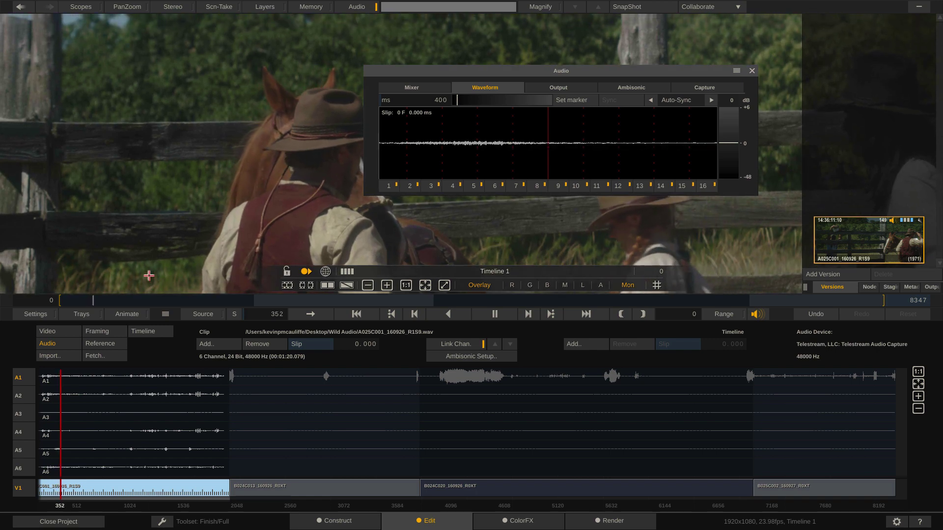
{"action": "left_click", "coordinate": [56, 388]}
{"action": "left_click_drag", "start_coordinate": [49, 388], "coordinate": [2, 388]}
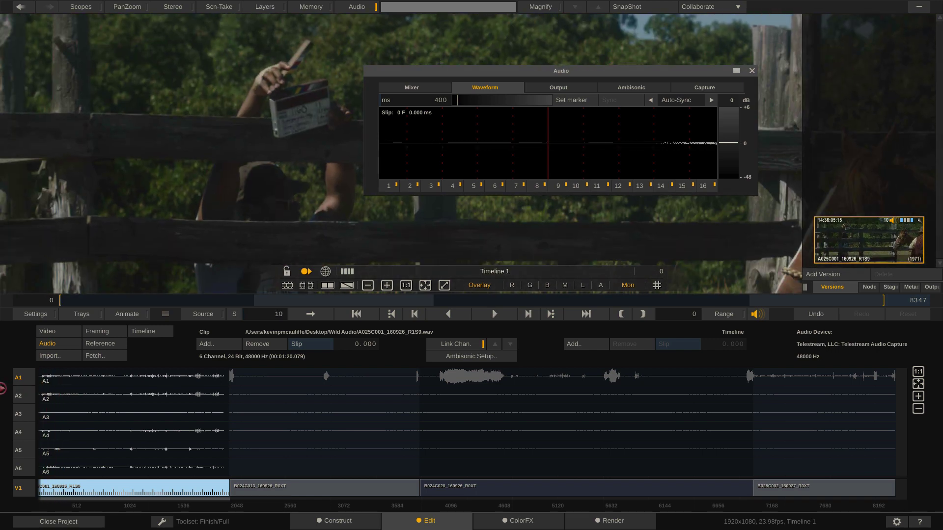
{"action": "key", "text": "space"}
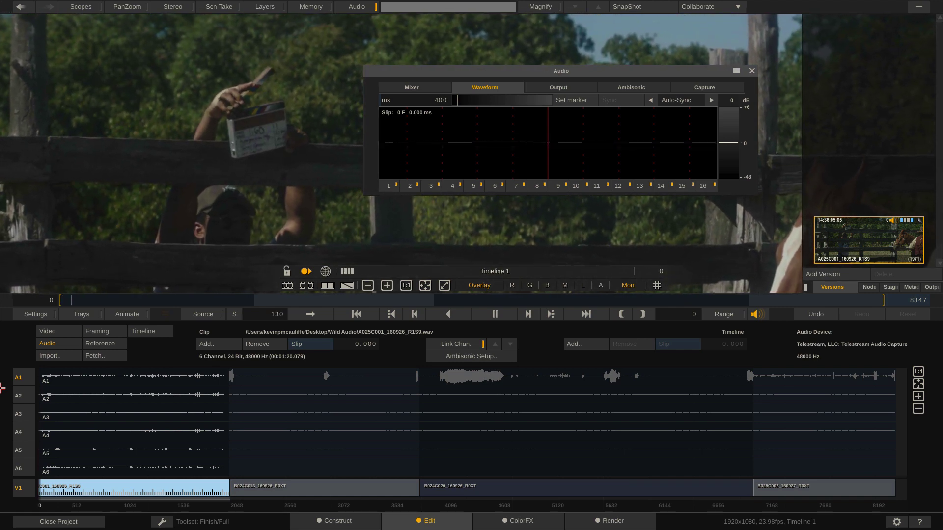
{"action": "key", "text": "space"}
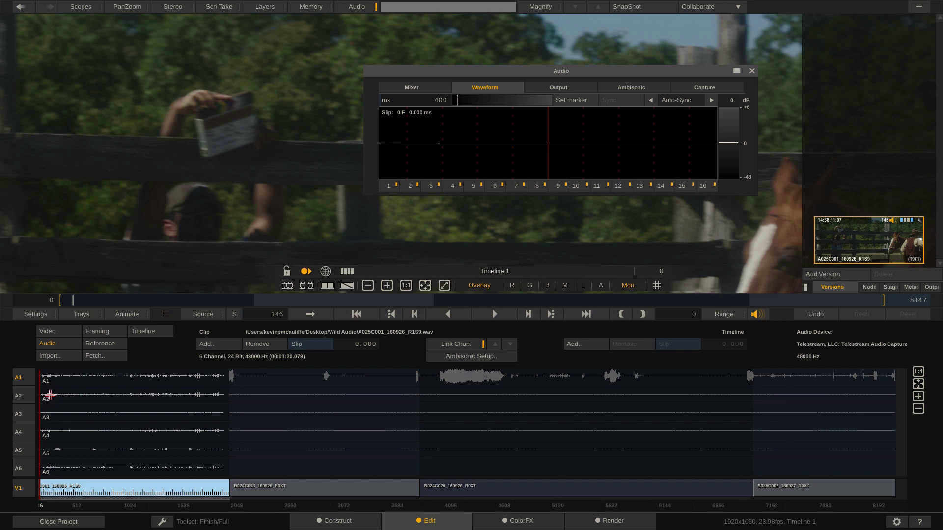
Replay through the clap and step frame by frame until the playhead rests on frame 47.
{"action": "left_click", "coordinate": [36, 388]}
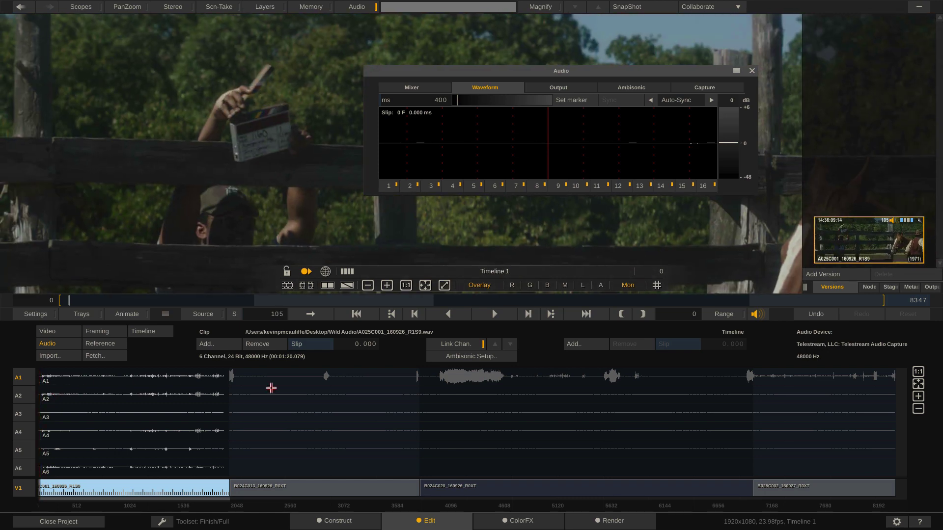
{"action": "key", "text": "space"}
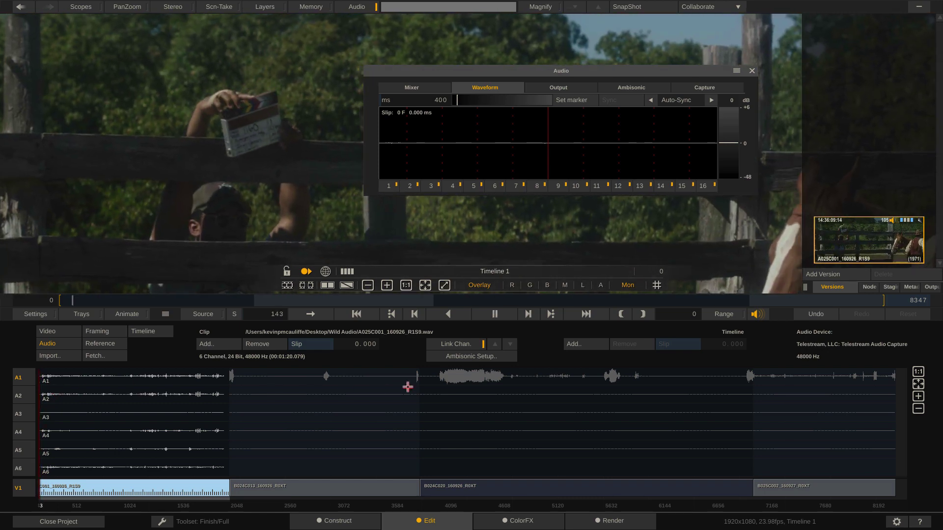
{"action": "key", "text": "space"}
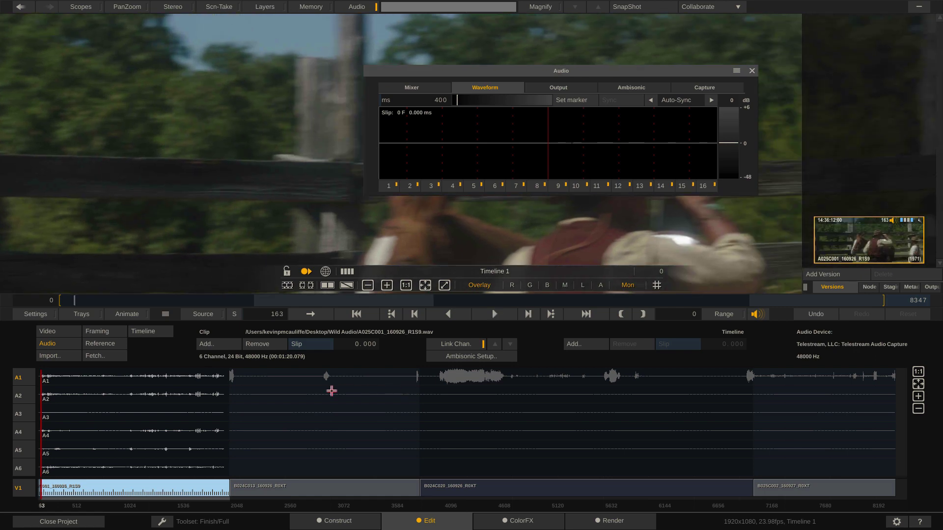
{"action": "key", "text": "Home"}
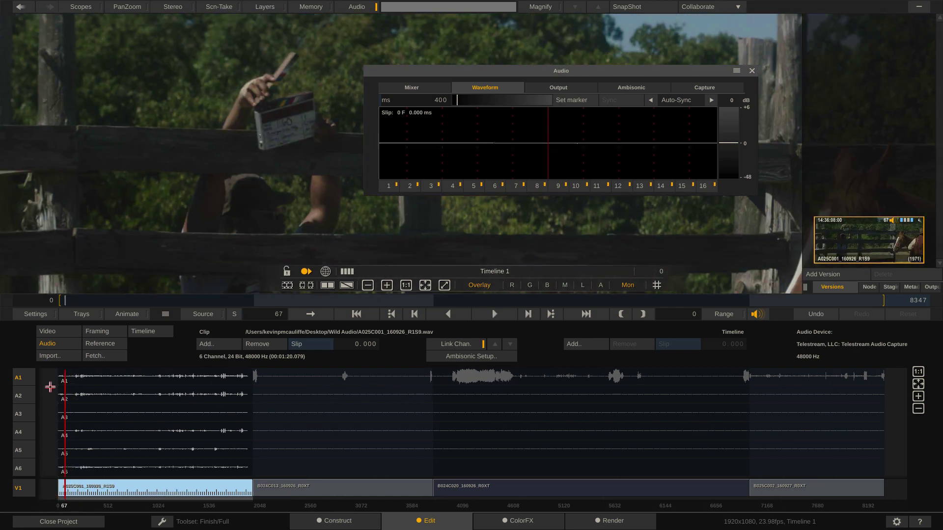
{"action": "key", "text": "space"}
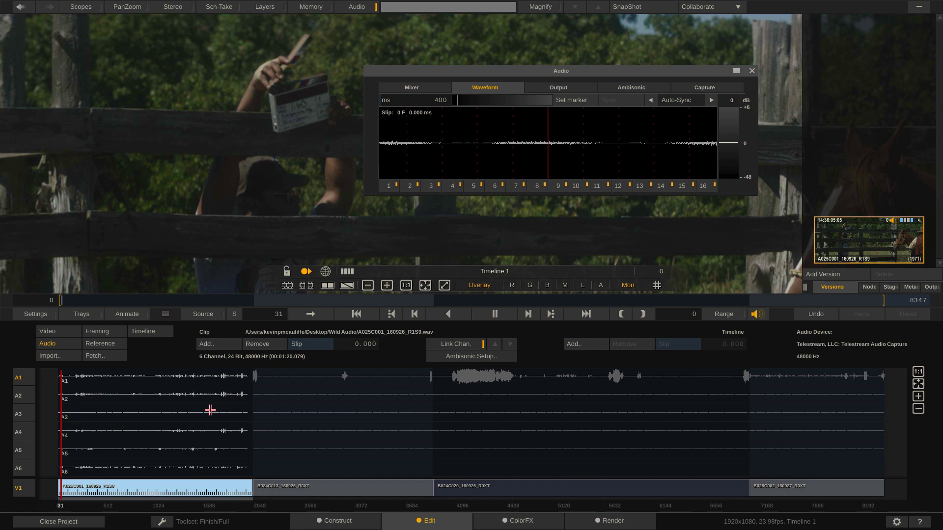
{"action": "key", "text": "space"}
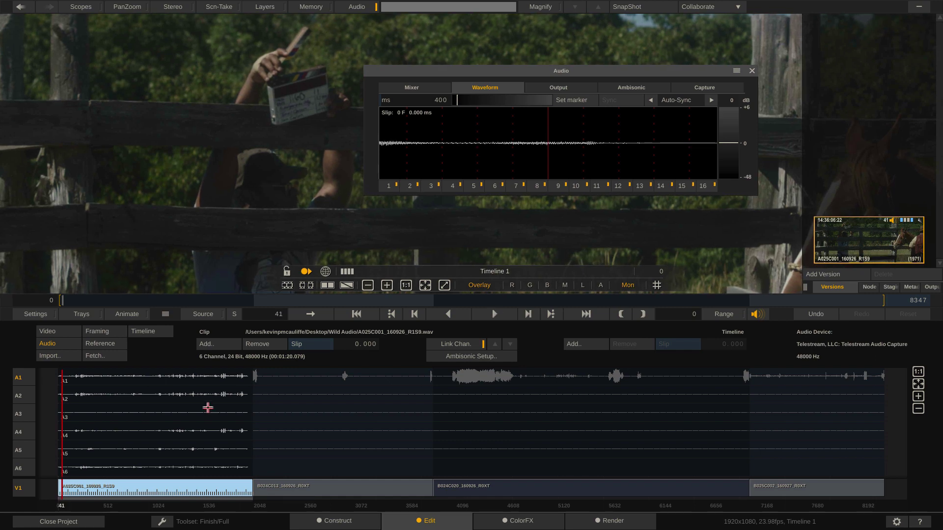
{"action": "key", "text": "Right"}
{"action": "key", "text": "Right"}
{"action": "key", "text": "Right"}
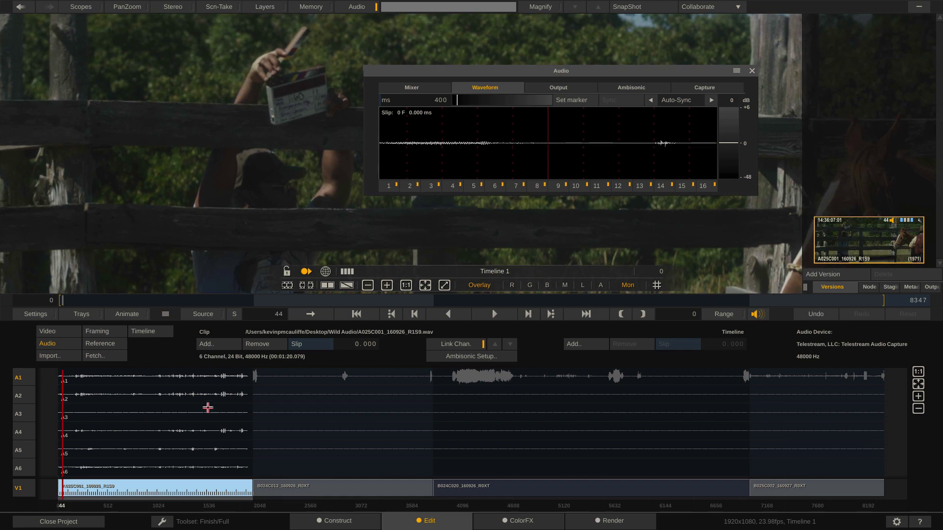
{"action": "key", "text": "Right"}
{"action": "key", "text": "Right"}
{"action": "key", "text": "Right"}
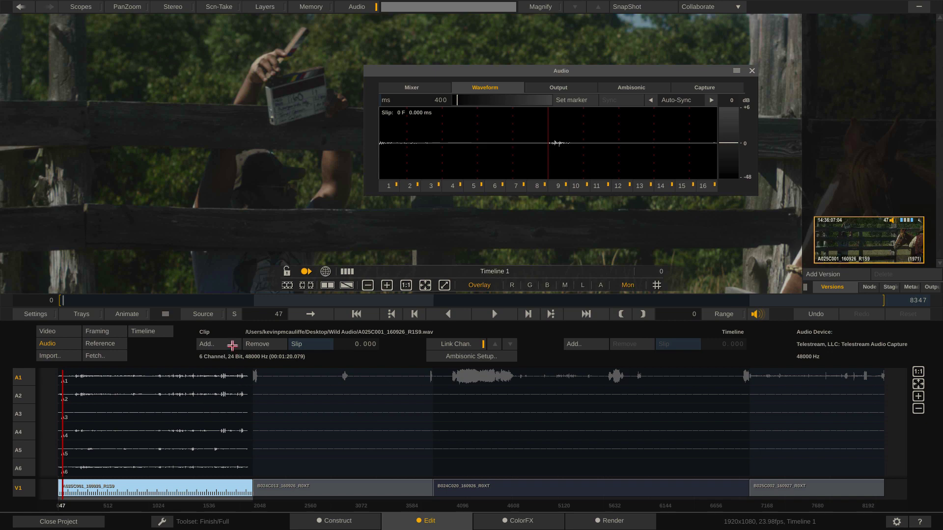
Confirm the audio clap sits at frame 47 and set a waveform marker there.
{"action": "key", "text": "Left"}
{"action": "key", "text": "Left"}
{"action": "key", "text": "Right"}
{"action": "key", "text": "Right"}
{"action": "key", "text": "Left"}
{"action": "key", "text": "Right"}
{"action": "key", "text": "Left"}
{"action": "key", "text": "Right"}
{"action": "left_click", "coordinate": [568, 101]}
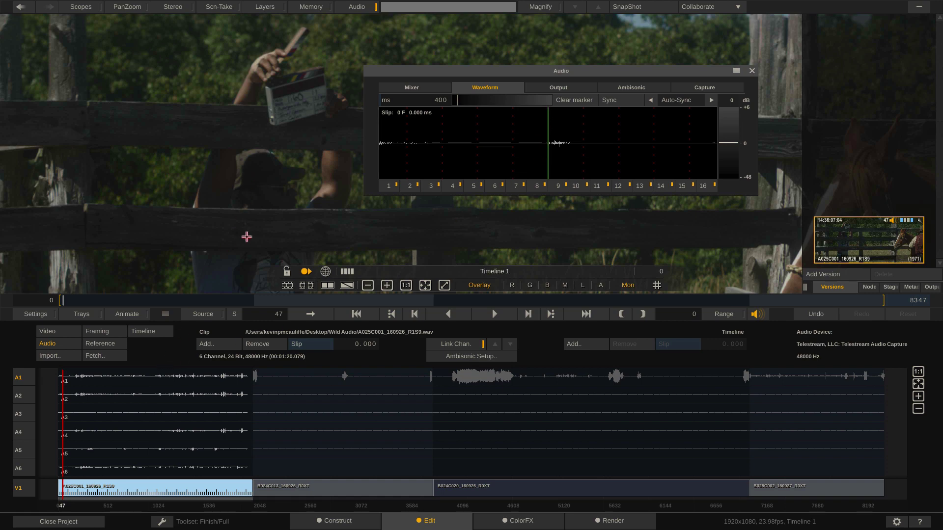
Stop on the picture's clap at frame 133 and Sync, slipping the audio -86 frames (-3.587 s).
{"action": "key", "text": "space"}
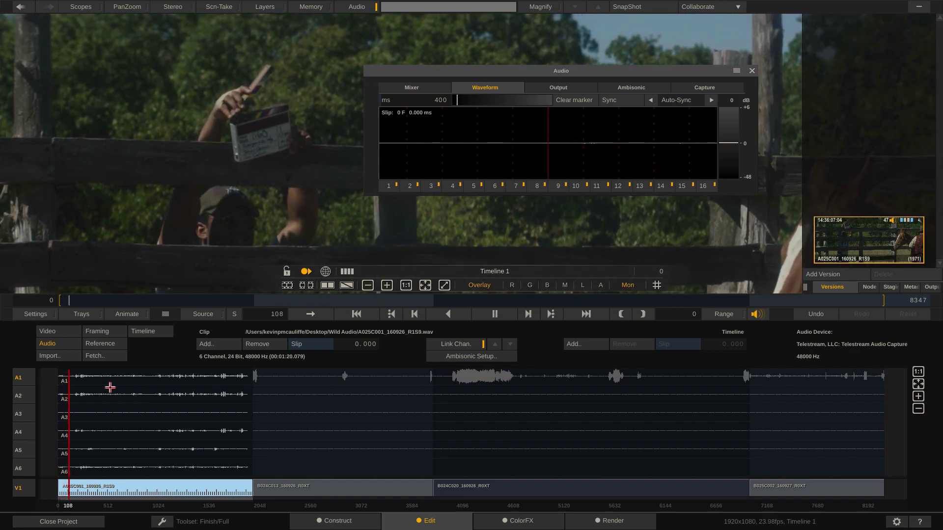
{"action": "key", "text": "space"}
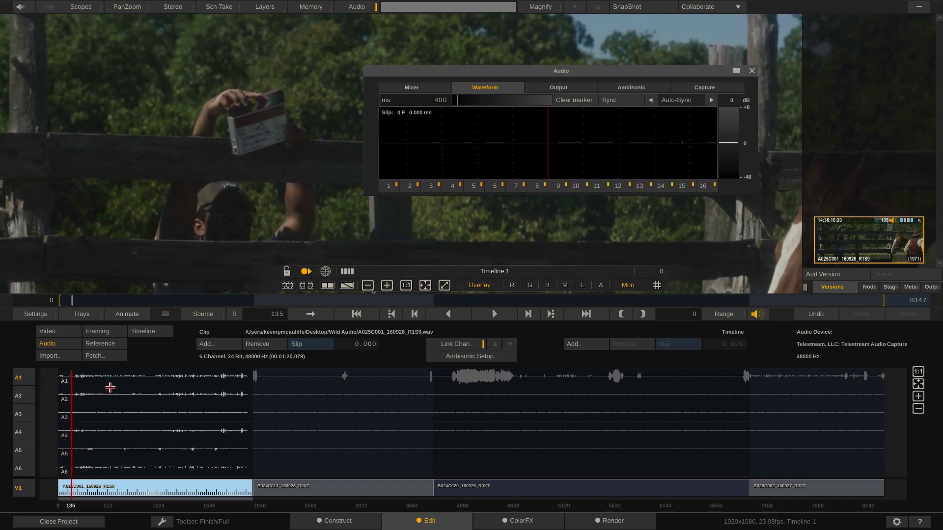
{"action": "key", "text": "Left"}
{"action": "key", "text": "Right"}
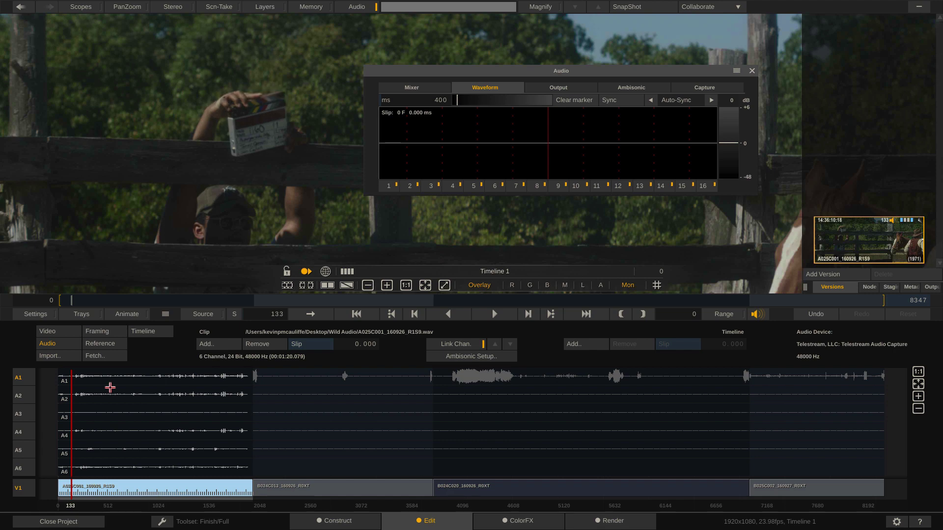
{"action": "left_click", "coordinate": [616, 100]}
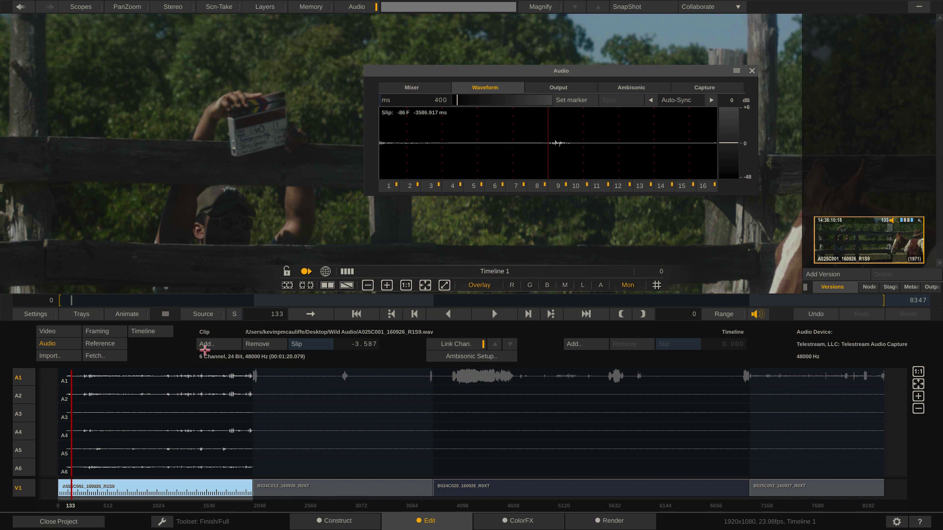
{"action": "left_click", "coordinate": [69, 387]}
{"action": "key", "text": "space"}
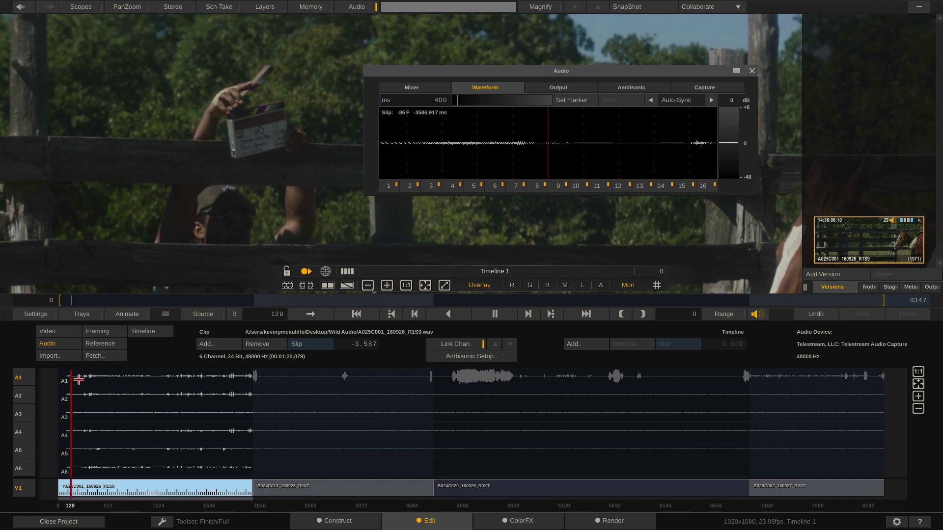
{"action": "key", "text": "space"}
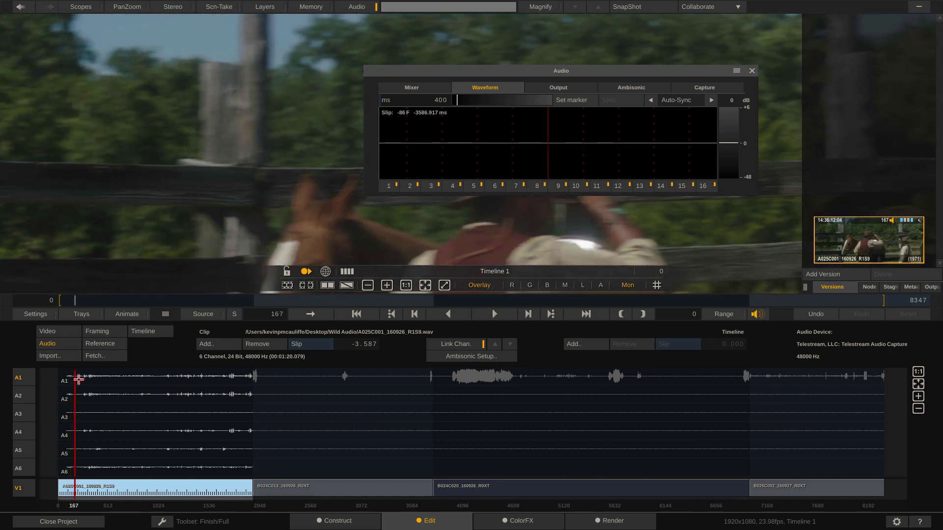